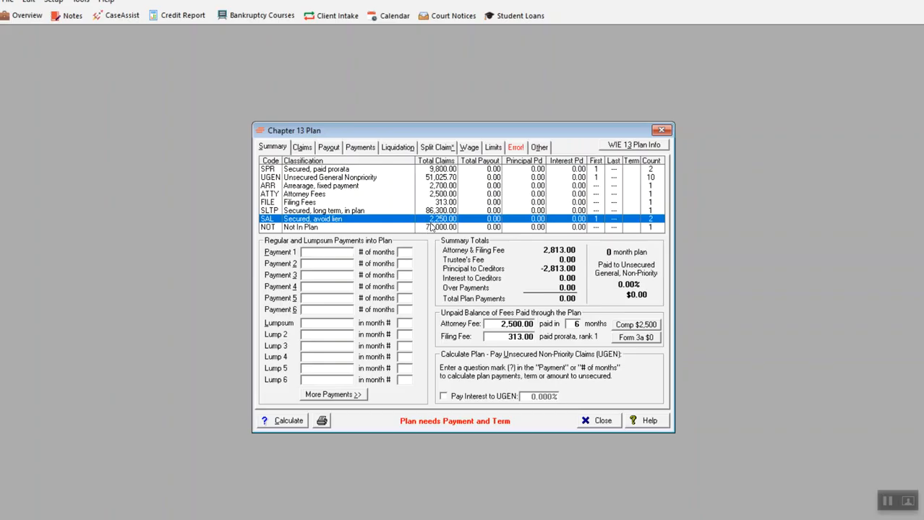
Examine the claim classifications in the plan summary, from long-term secured and fee claims up to secured claims paid prorata.
{"action": "left_click", "coordinate": [342, 211]}
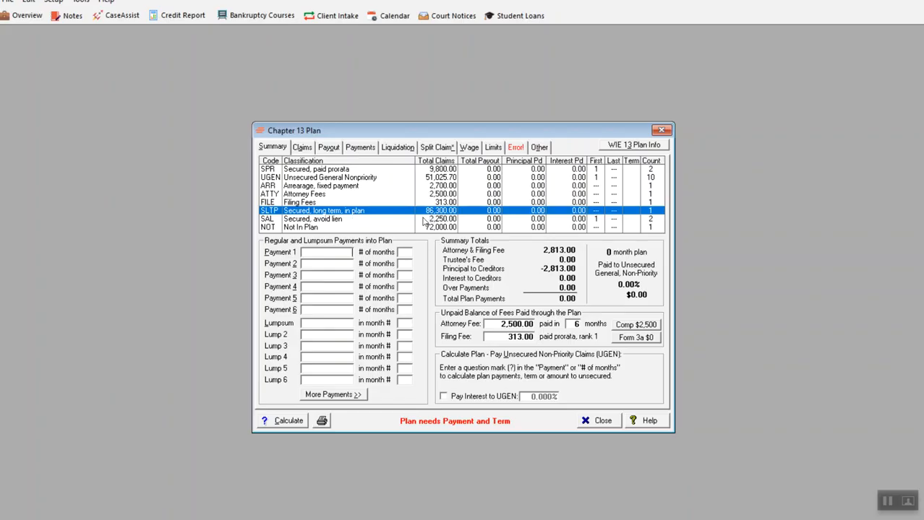
{"action": "left_click", "coordinate": [303, 203]}
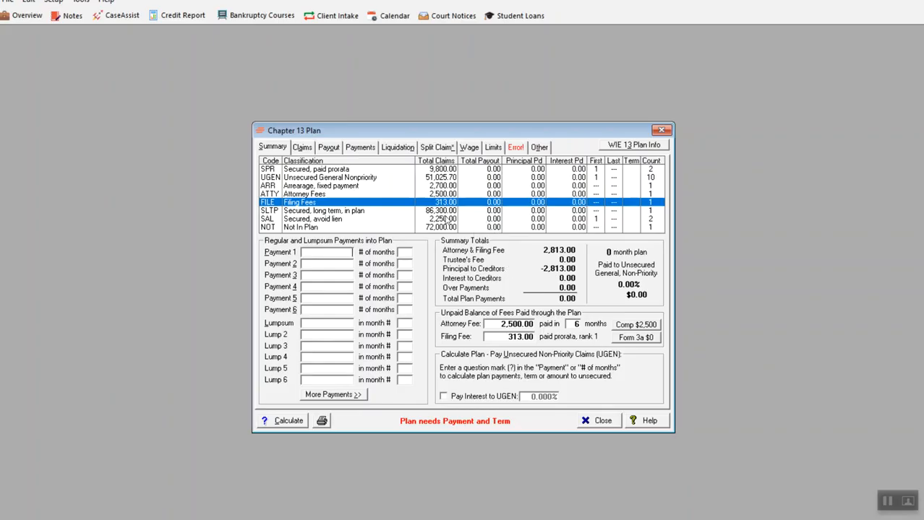
{"action": "left_click", "coordinate": [323, 195]}
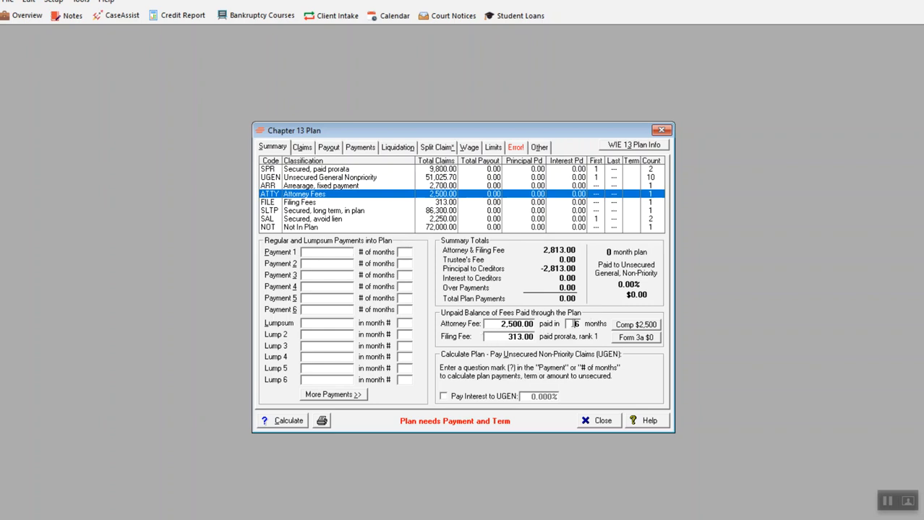
{"action": "left_click", "coordinate": [328, 186]}
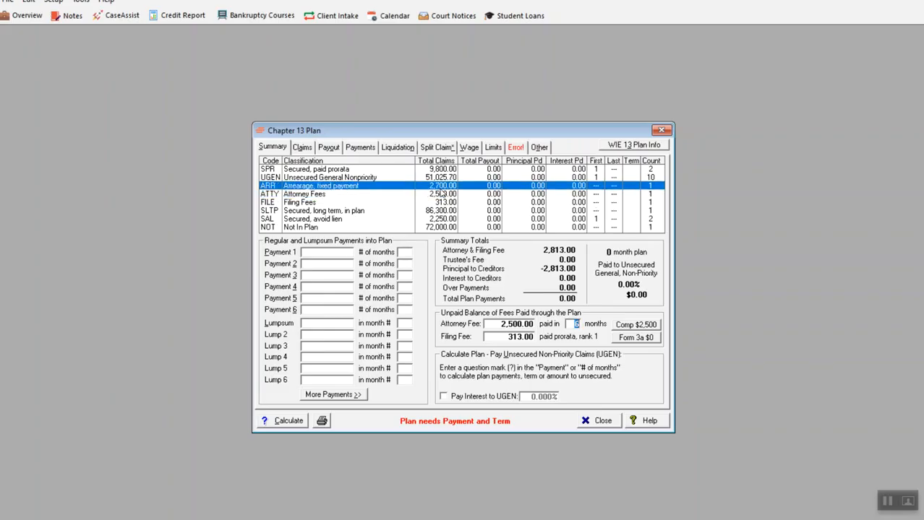
{"action": "left_click", "coordinate": [344, 178]}
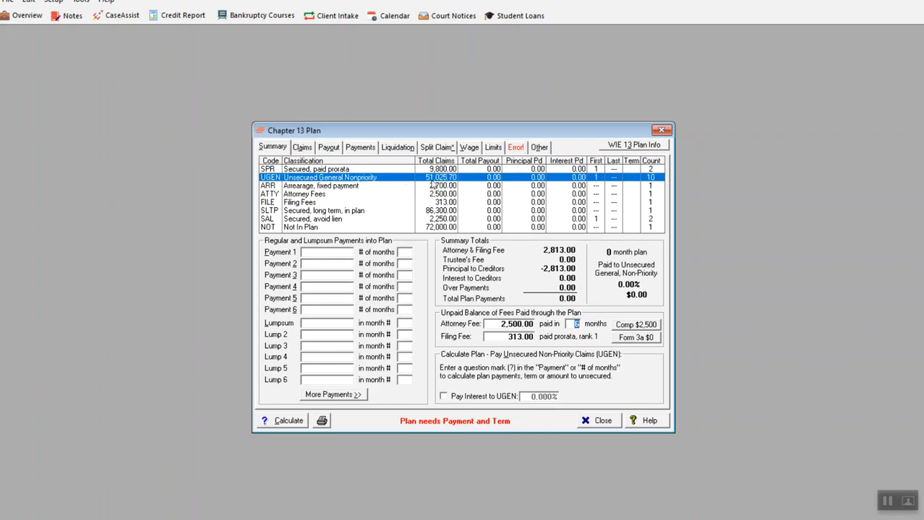
{"action": "left_click", "coordinate": [348, 170]}
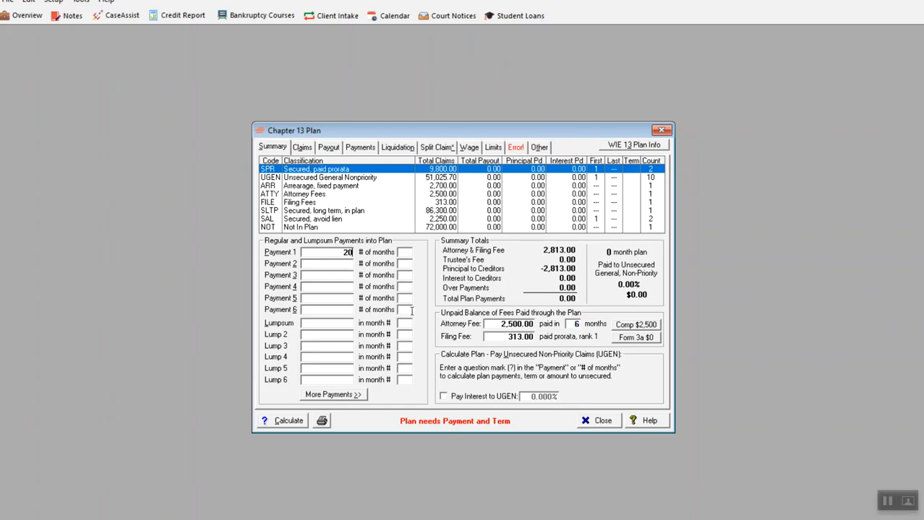
Calculate the plan term for a Payment 1 of 2,000.00, with unsecured non-priority claims paid at 100%.
{"action": "left_click", "coordinate": [409, 253]}
{"action": "type", "text": "?"}
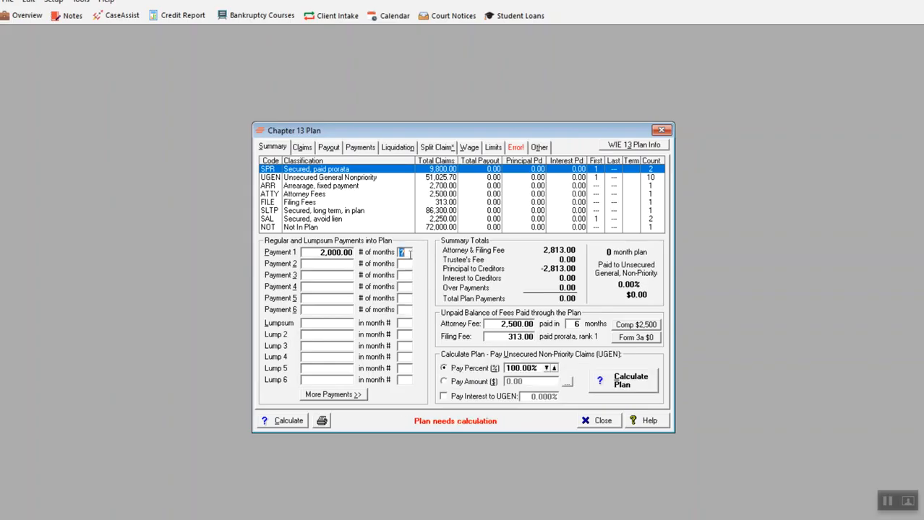
{"action": "left_click", "coordinate": [626, 387]}
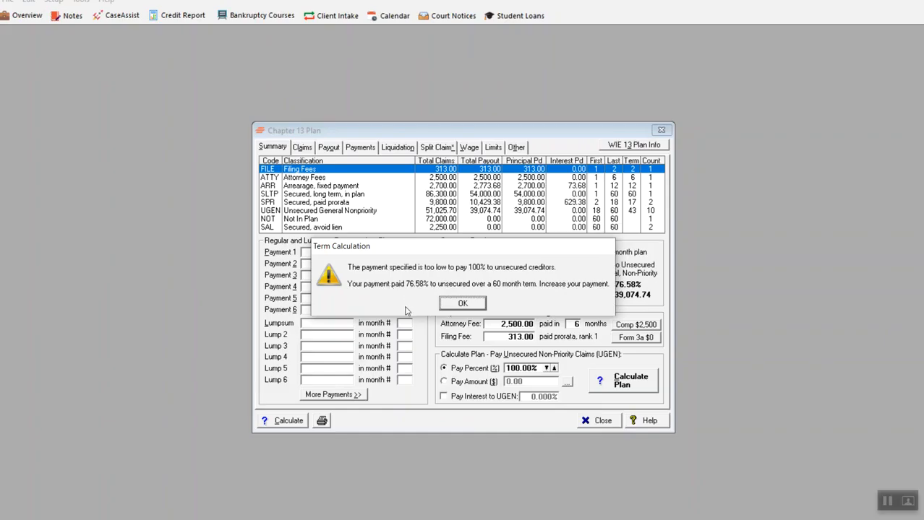
{"action": "left_click", "coordinate": [468, 307]}
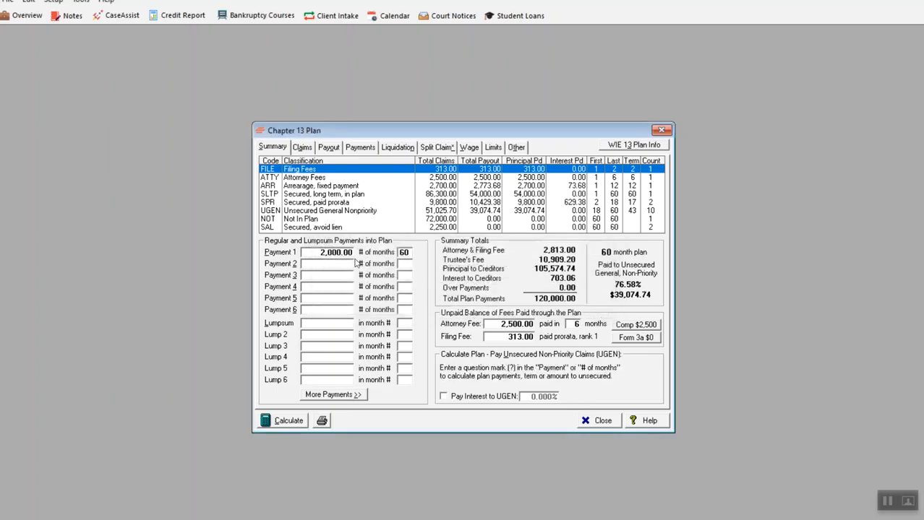
Set Payment 1 to "?" over 60 months and calculate the payment needed to pay 100% to unsecured non-priority claims.
{"action": "double_click", "coordinate": [334, 252]}
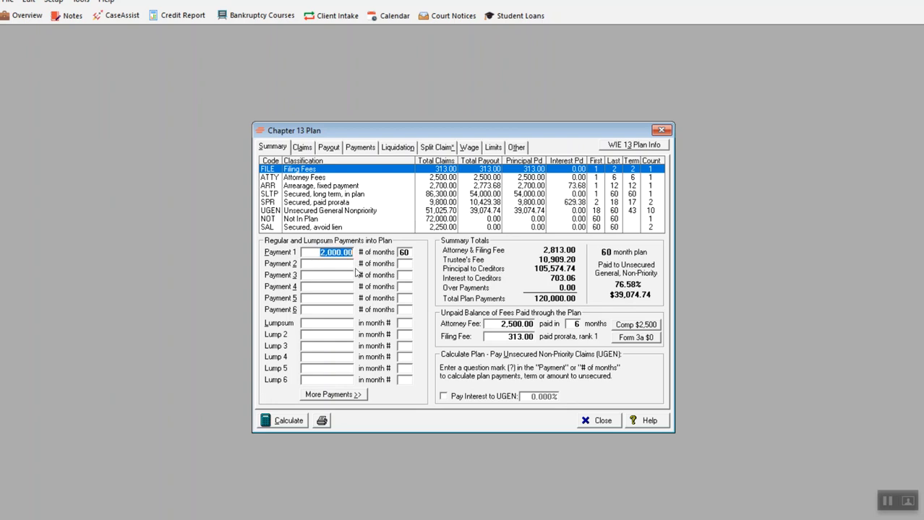
{"action": "key", "text": "Delete"}
{"action": "left_click", "coordinate": [409, 252]}
{"action": "double_click", "coordinate": [333, 252]}
{"action": "type", "text": "?"}
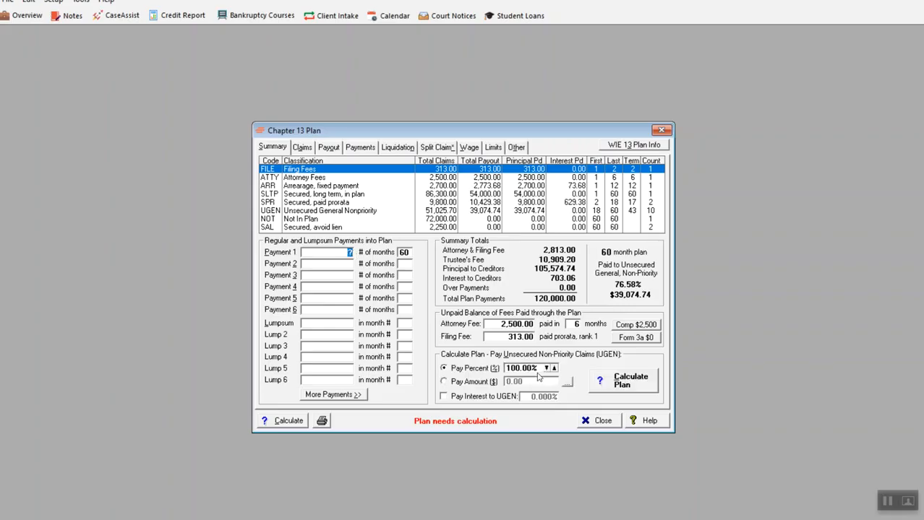
{"action": "left_click", "coordinate": [622, 383]}
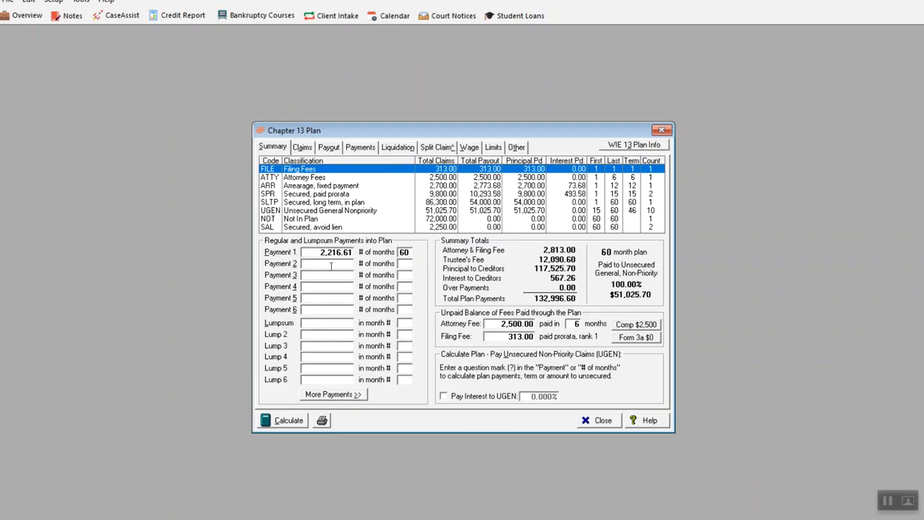
Spread the attorney fee over 12 months and recalculate the plan with Payment 1 set to "?".
{"action": "double_click", "coordinate": [571, 324]}
{"action": "left_click_drag", "start_coordinate": [318, 252], "coordinate": [375, 254]}
{"action": "key", "text": "Delete"}
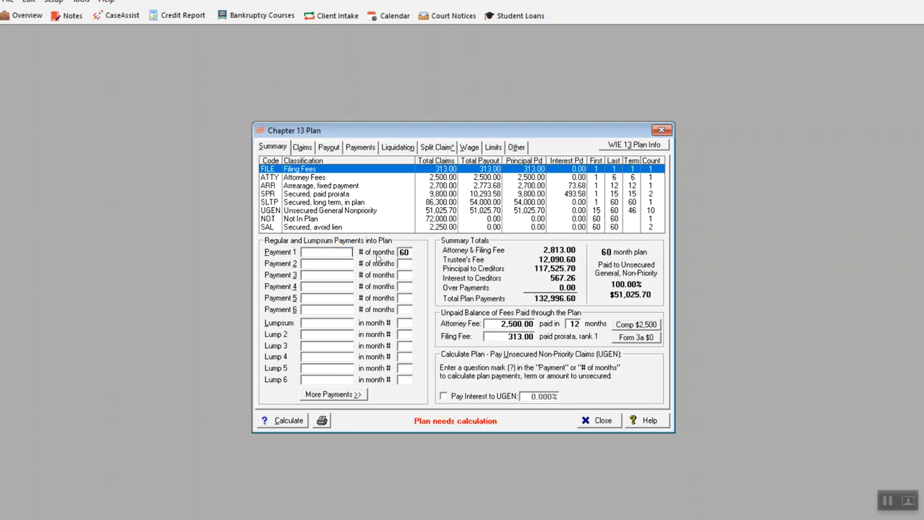
{"action": "type", "text": "?"}
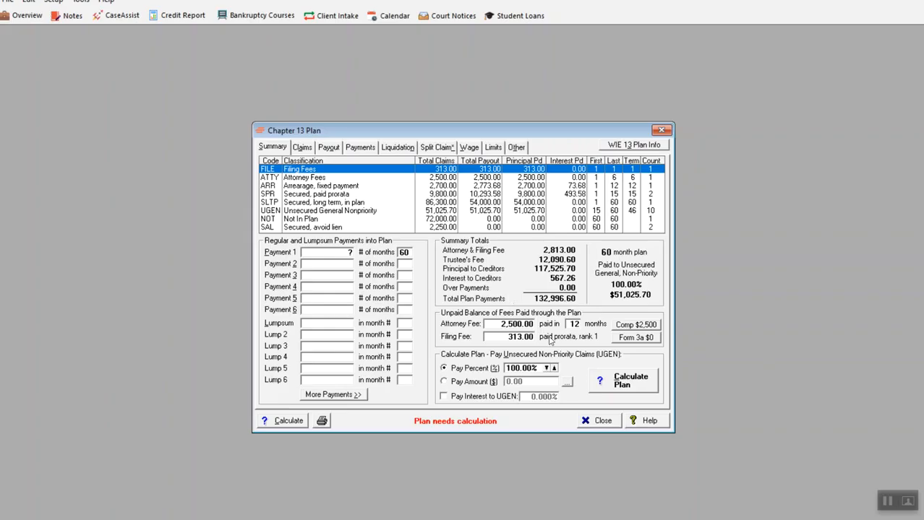
{"action": "left_click", "coordinate": [621, 387]}
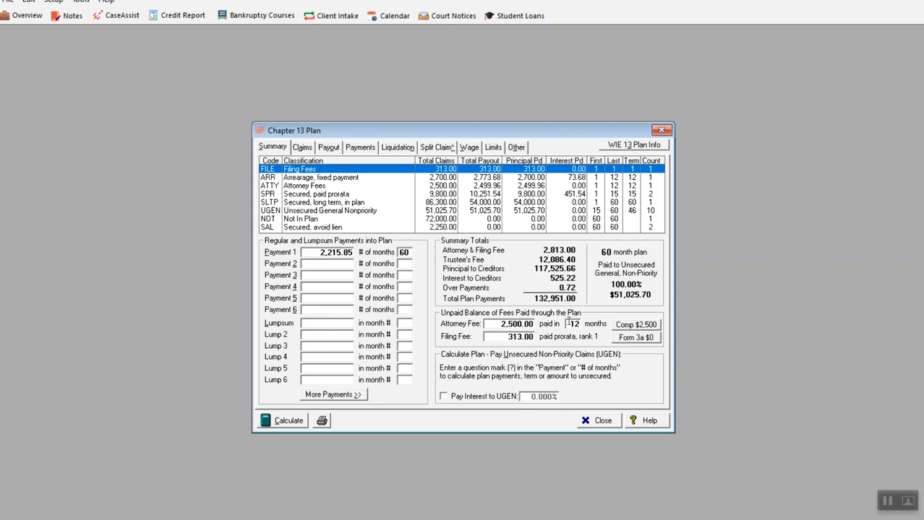
Set the attorney fee term back to 6 months and recalculate the plan with Payment 1 as "?".
{"action": "double_click", "coordinate": [569, 324]}
{"action": "type", "text": "6"}
{"action": "double_click", "coordinate": [319, 252]}
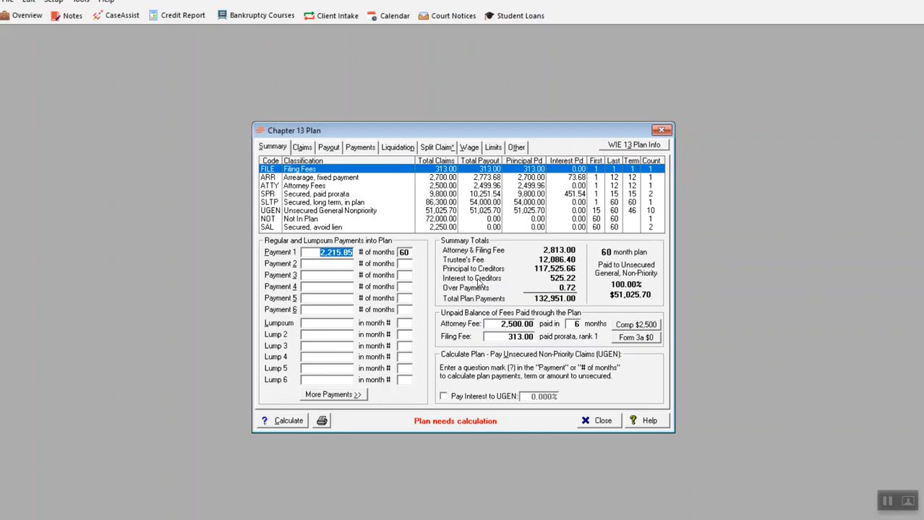
{"action": "type", "text": "?"}
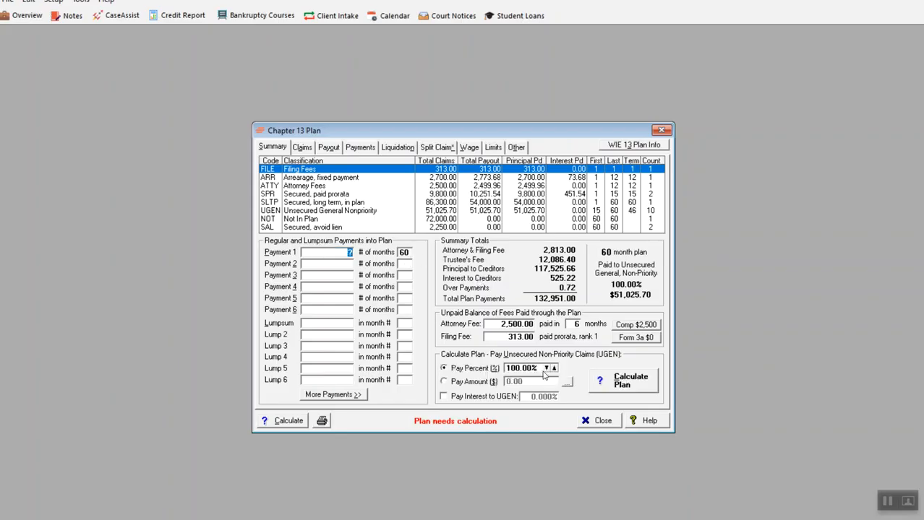
{"action": "left_click", "coordinate": [630, 384]}
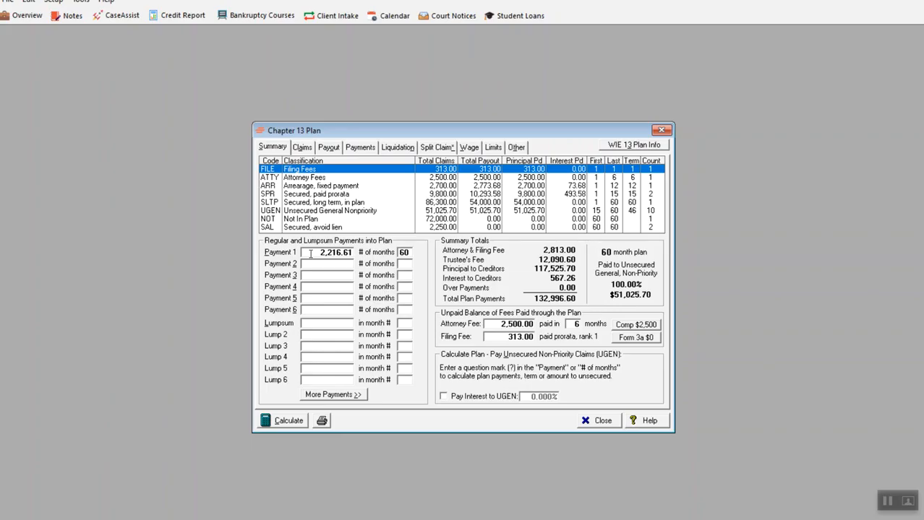
Examine the plan's claims list, month-by-month creditor payouts and monthly payment breakdown, and return to the summary.
{"action": "left_click", "coordinate": [305, 149]}
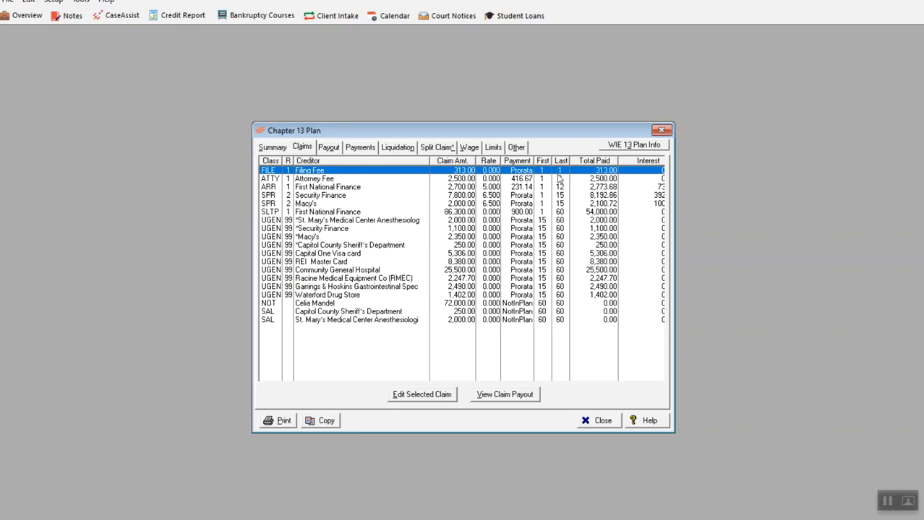
{"action": "left_click", "coordinate": [330, 148]}
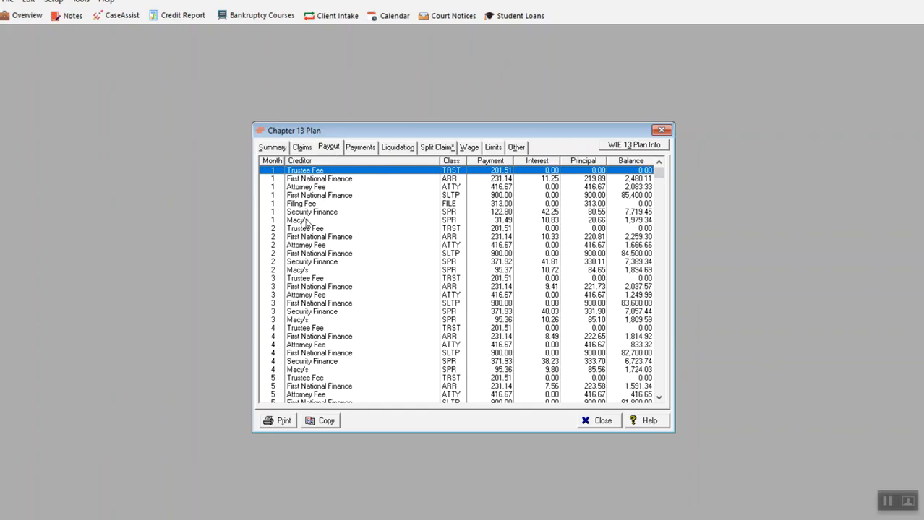
{"action": "scroll", "coordinate": [282, 191], "scroll_direction": "down", "scroll_amount": 15}
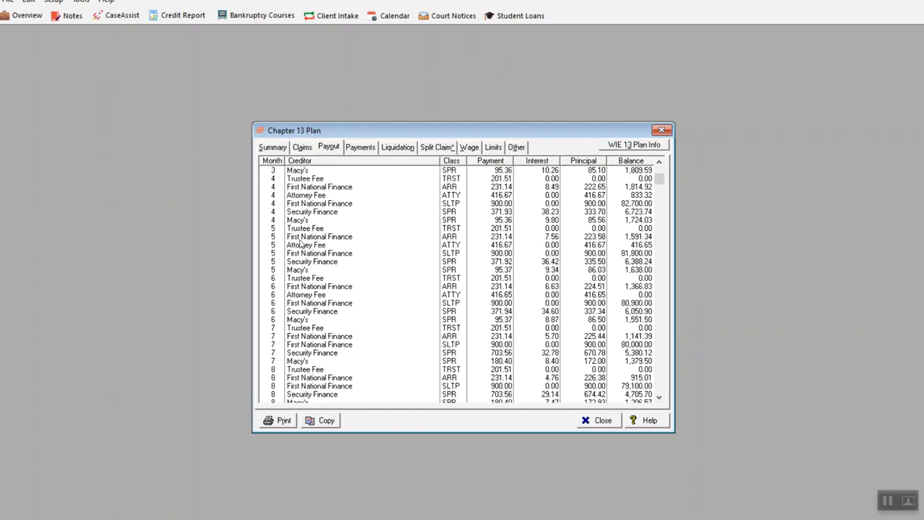
{"action": "scroll", "coordinate": [304, 236], "scroll_direction": "down", "scroll_amount": 5}
{"action": "scroll", "coordinate": [307, 224], "scroll_direction": "up", "scroll_amount": 18}
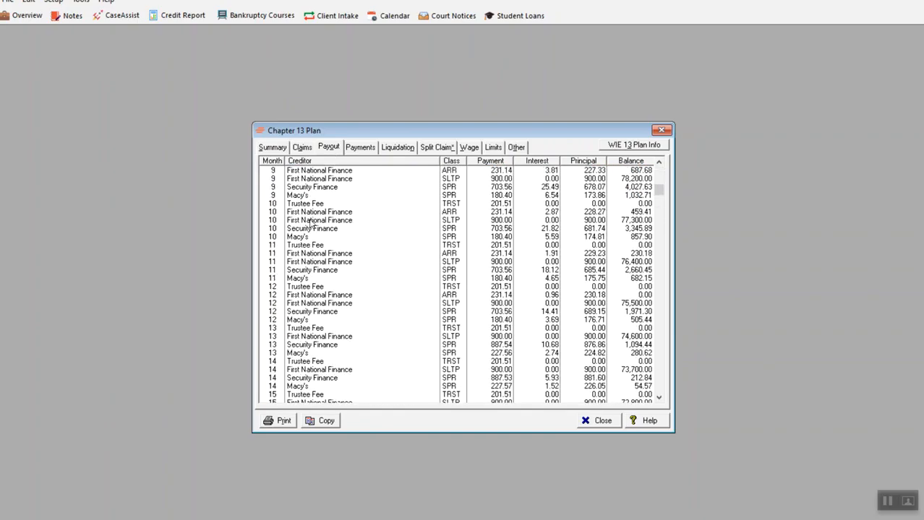
{"action": "left_click", "coordinate": [361, 148]}
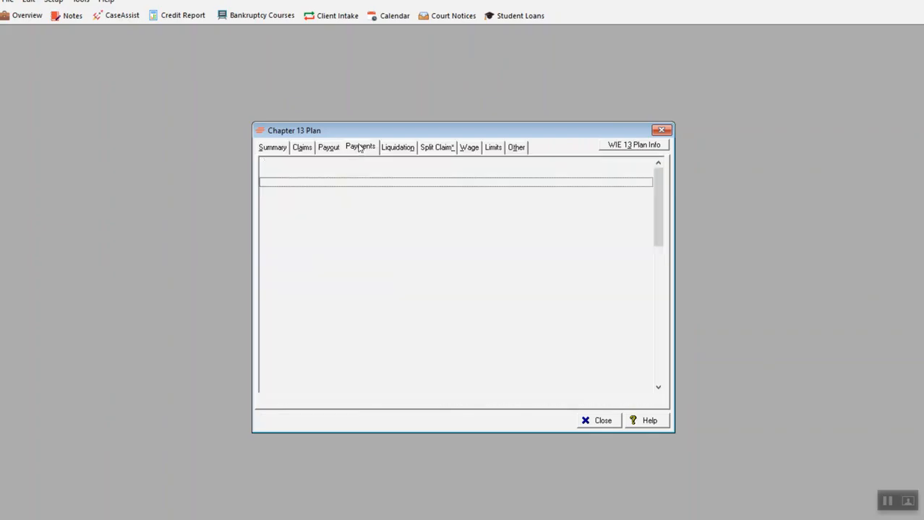
{"action": "mouse_move", "coordinate": [657, 218]}
{"action": "left_mouse_down"}
{"action": "mouse_move", "coordinate": [659, 350]}
{"action": "mouse_move", "coordinate": [659, 217]}
{"action": "left_mouse_up"}
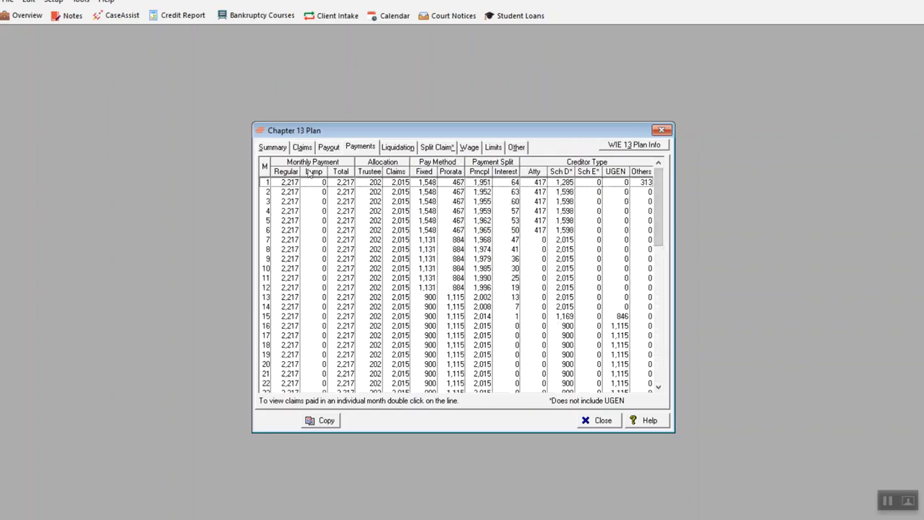
{"action": "left_click", "coordinate": [273, 148]}
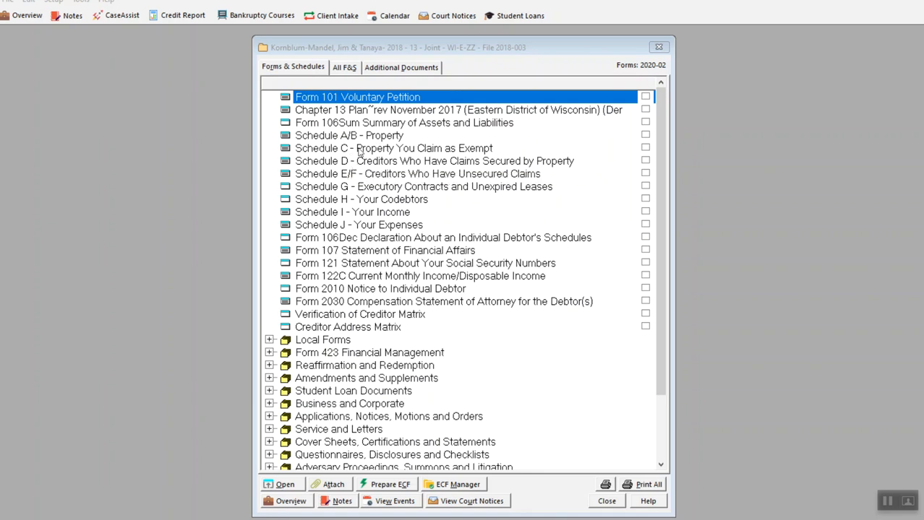
Mark the Chapter 13 Plan form for the Eastern District of Wisconsin and open its print preview.
{"action": "left_click", "coordinate": [370, 112]}
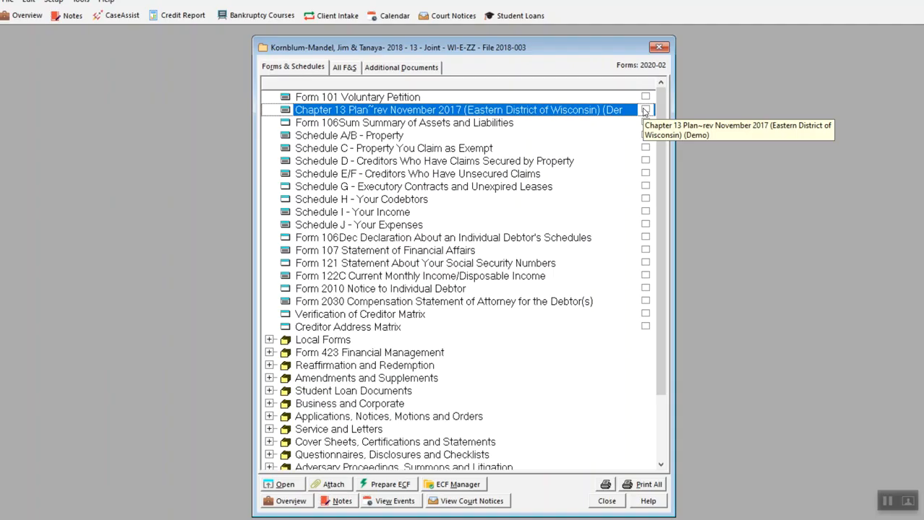
{"action": "left_click", "coordinate": [645, 111]}
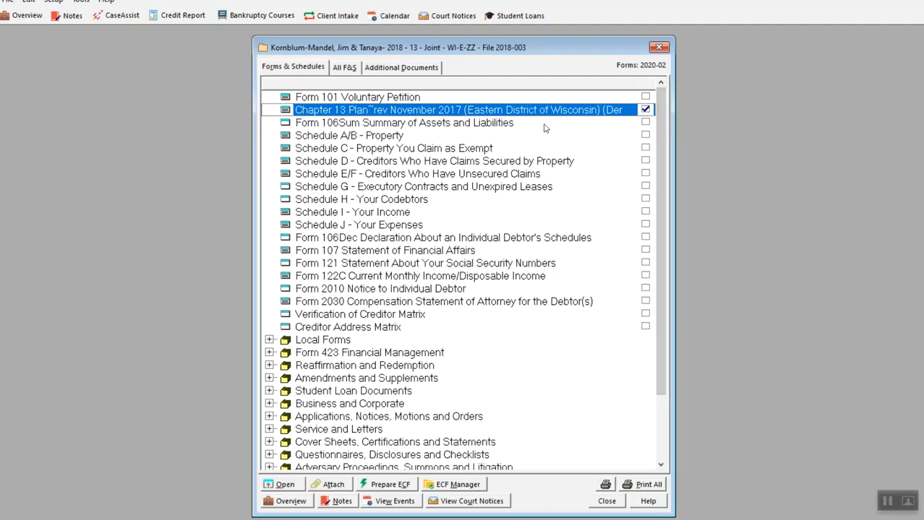
{"action": "right_click", "coordinate": [546, 112]}
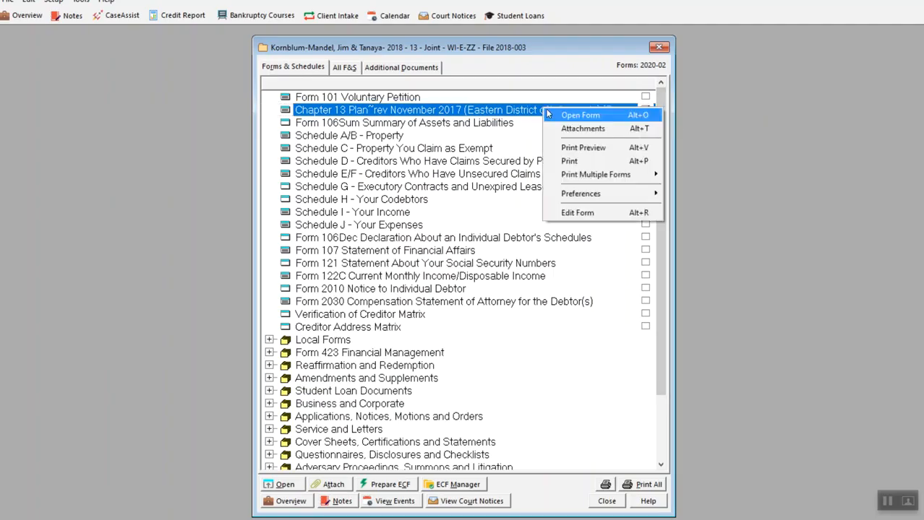
{"action": "left_click", "coordinate": [579, 148]}
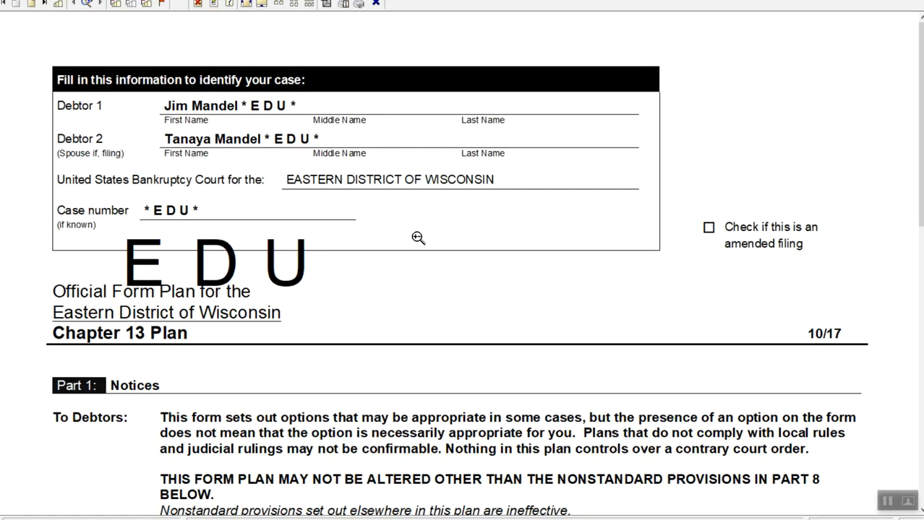
Examine the included provisions and the plan payments and length on the previewed form's first page, and close the preview.
{"action": "scroll", "coordinate": [417, 237], "scroll_direction": "down", "scroll_amount": 5}
{"action": "scroll", "coordinate": [420, 235], "scroll_direction": "down", "scroll_amount": 5}
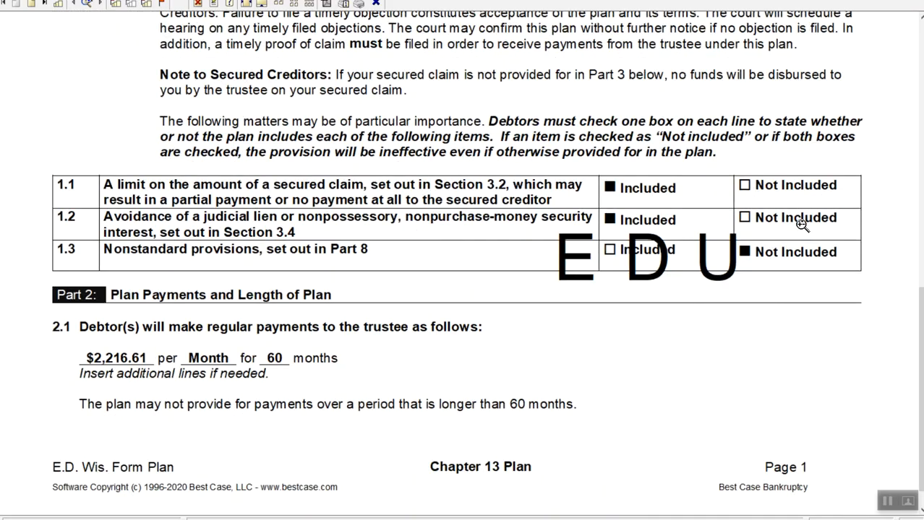
{"action": "scroll", "coordinate": [435, 275], "scroll_direction": "down", "scroll_amount": 1}
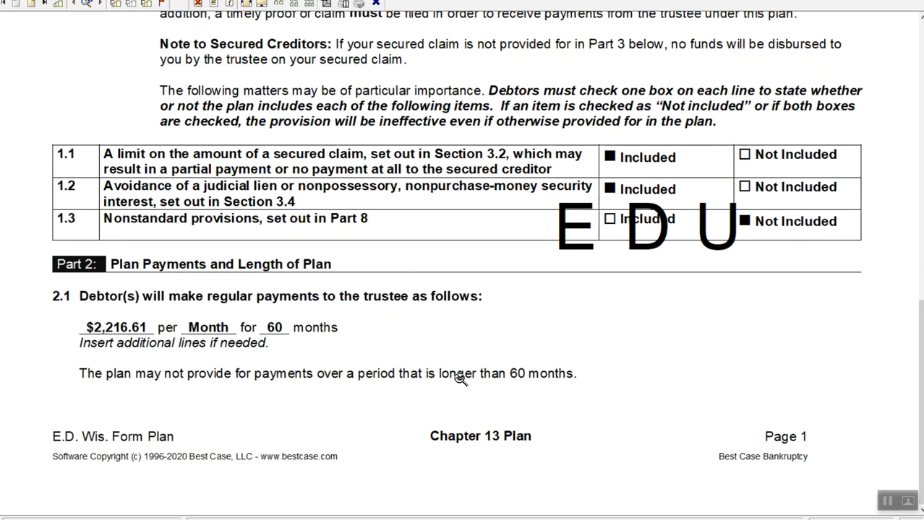
{"action": "scroll", "coordinate": [522, 372], "scroll_direction": "up", "scroll_amount": 10}
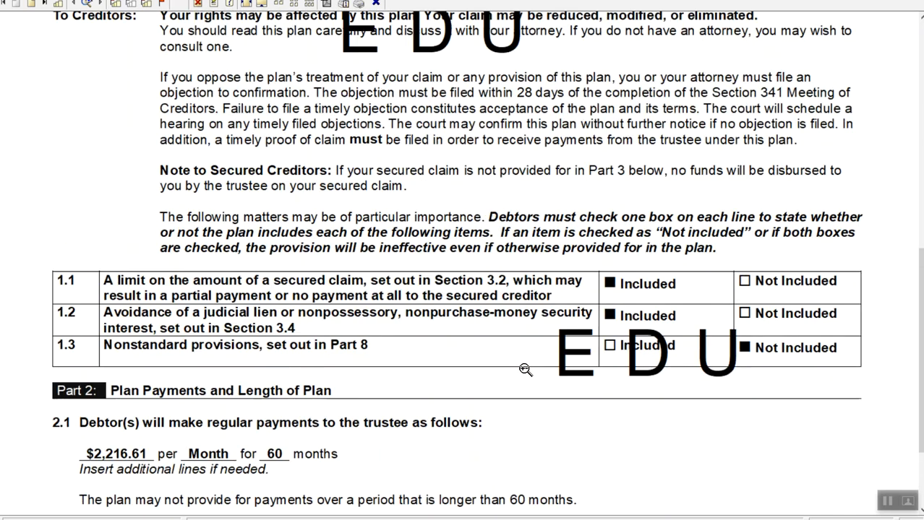
{"action": "scroll", "coordinate": [525, 359], "scroll_direction": "up", "scroll_amount": 3}
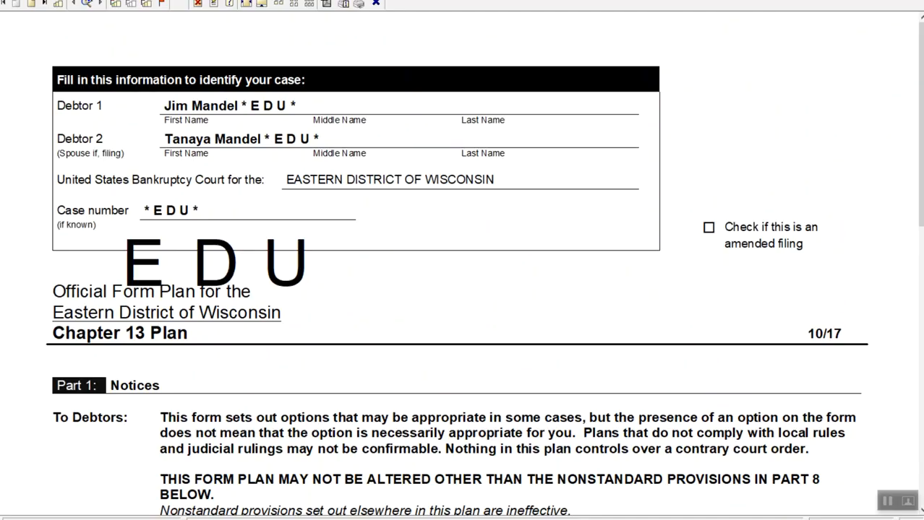
{"action": "left_click", "coordinate": [912, 1]}
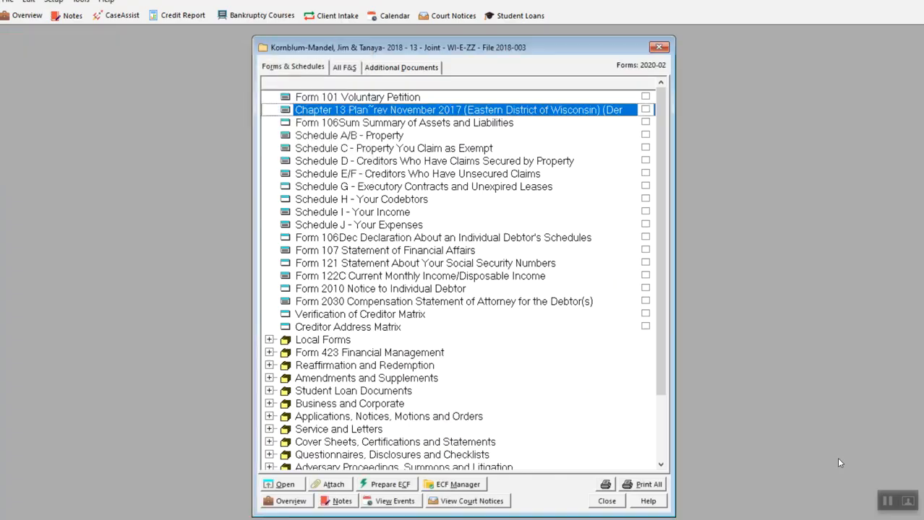
{"action": "left_click", "coordinate": [888, 501]}
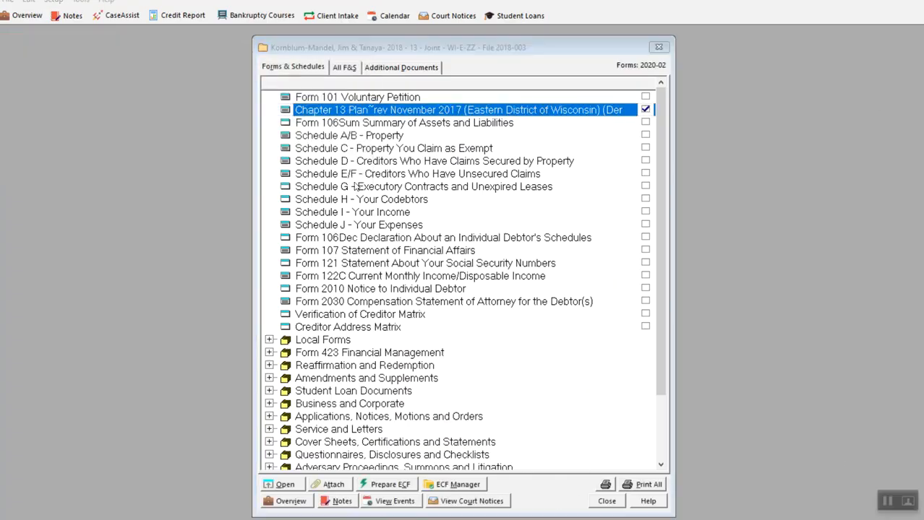
Open the print settings for the Chapter 13 Plan form and select Adobe PDF as the printer.
{"action": "right_click", "coordinate": [440, 109]}
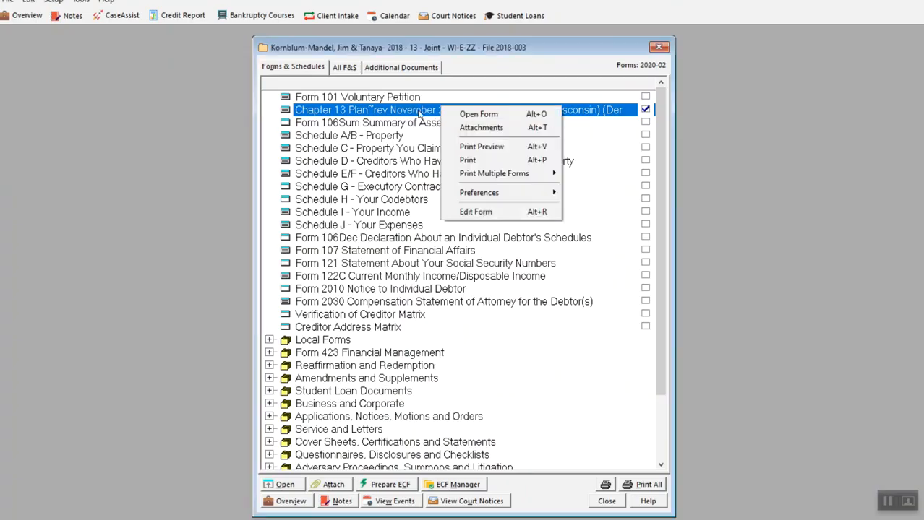
{"action": "left_click", "coordinate": [468, 162]}
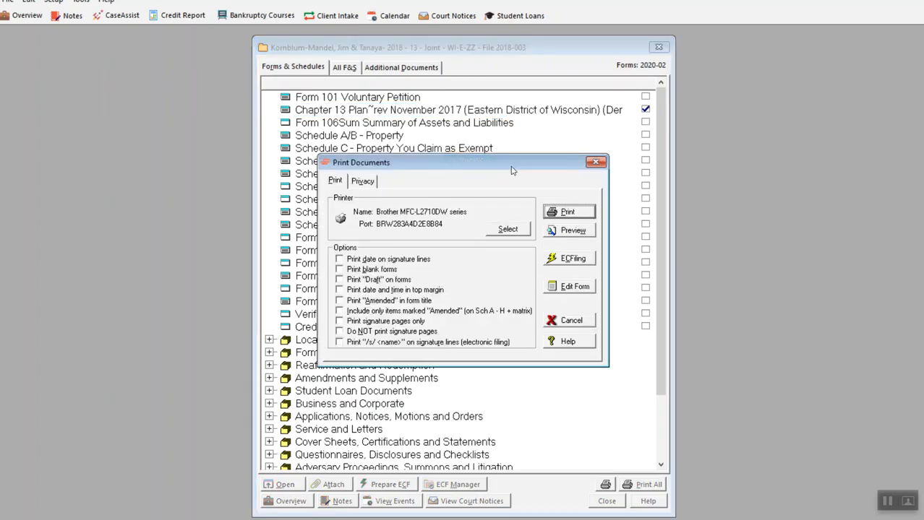
{"action": "left_click", "coordinate": [506, 230]}
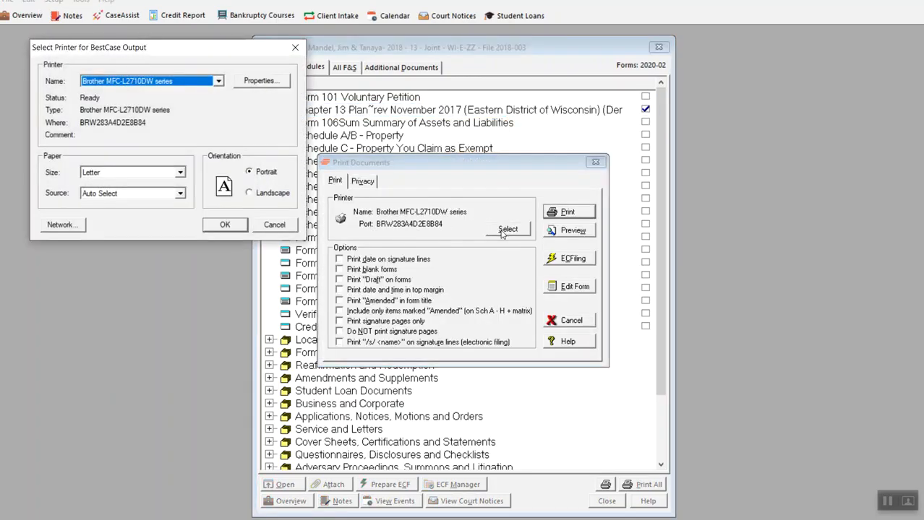
{"action": "left_click", "coordinate": [218, 80]}
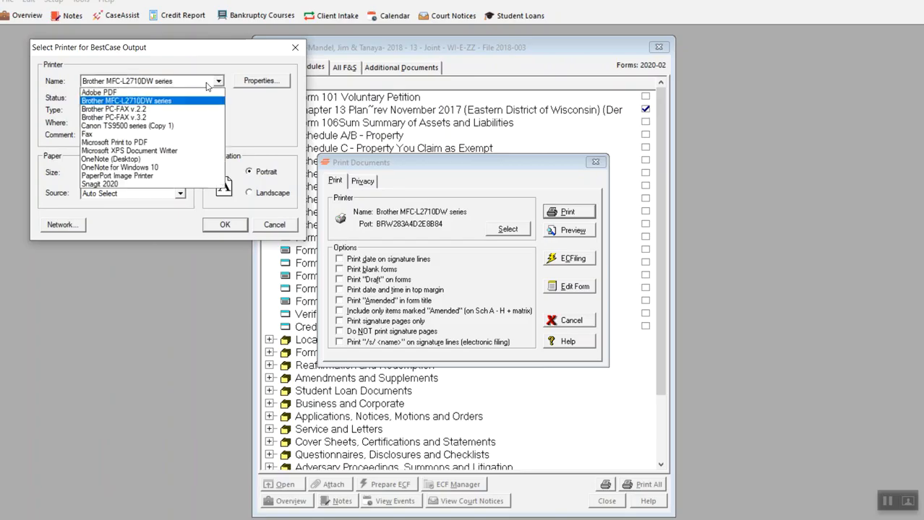
{"action": "left_click", "coordinate": [145, 93]}
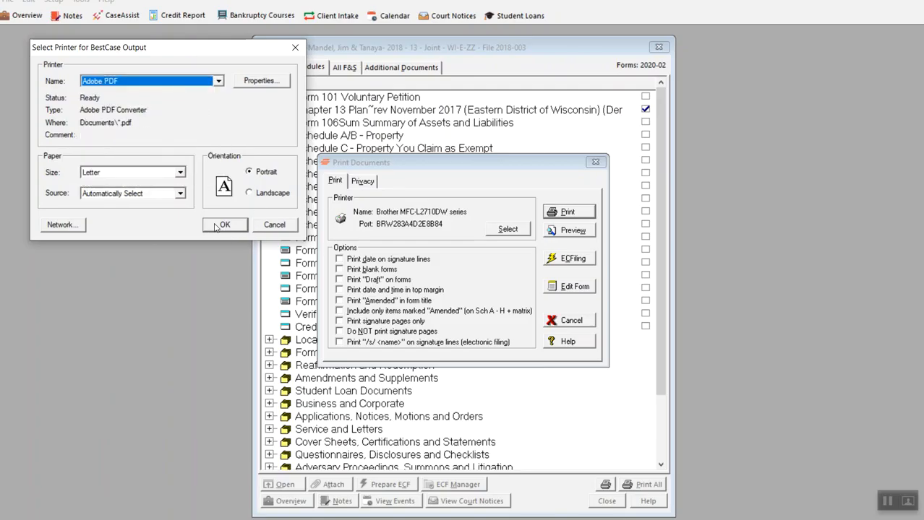
{"action": "left_click", "coordinate": [219, 226]}
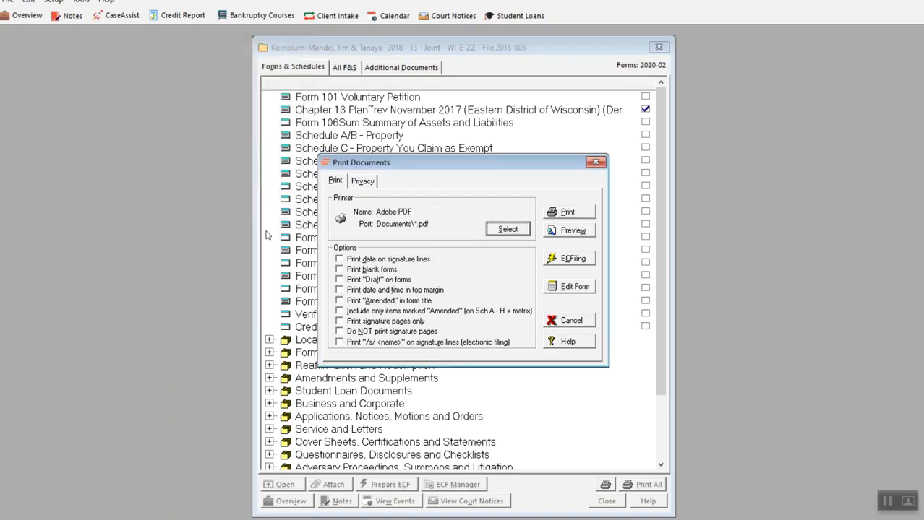
{"action": "left_click", "coordinate": [505, 230]}
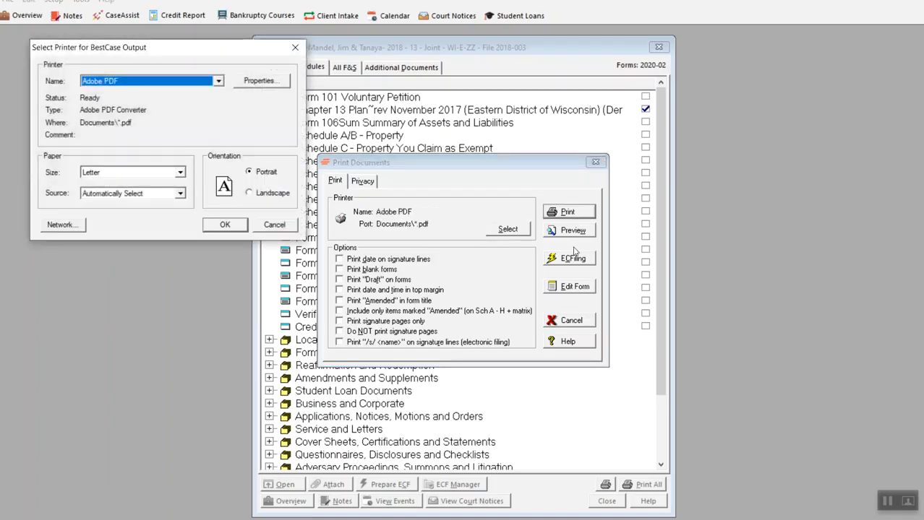
{"action": "left_click", "coordinate": [225, 225]}
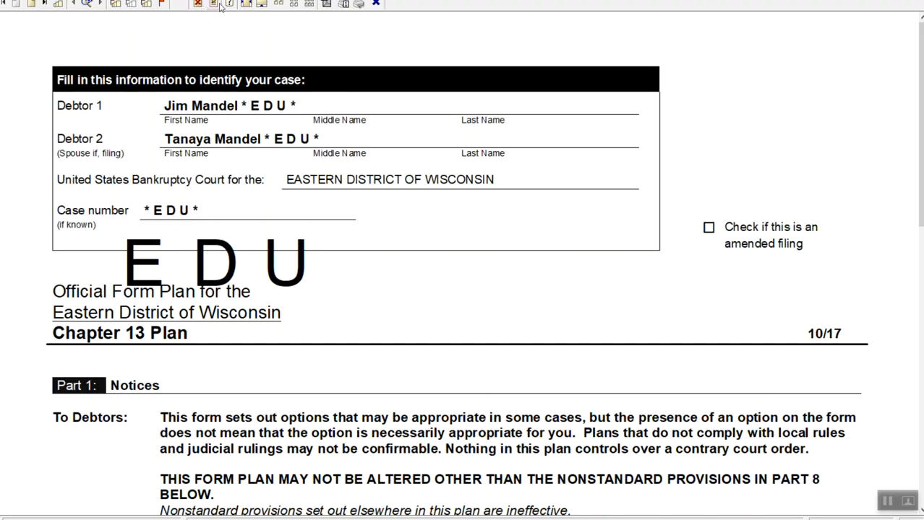
Save the previewed Chapter 13 Plan as a PDF on the Desktop, using the debtors' surname as the file name.
{"action": "left_click", "coordinate": [325, 4]}
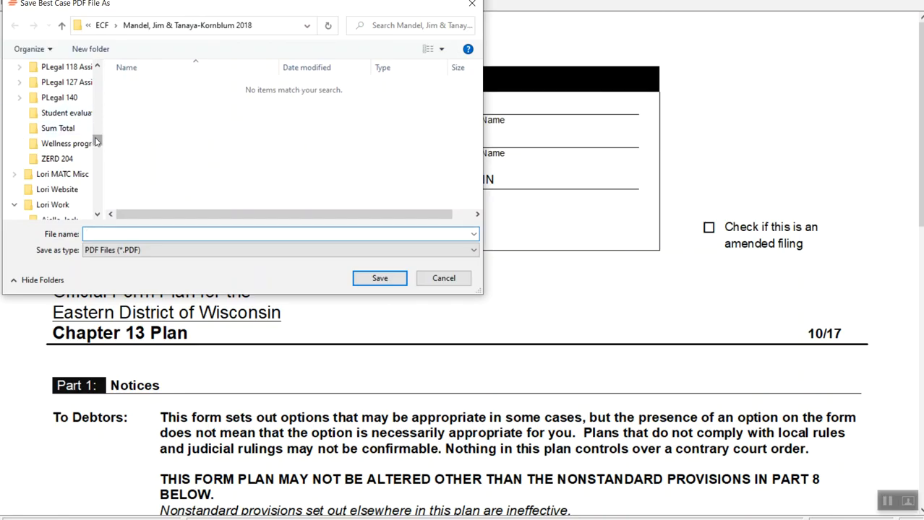
{"action": "left_click_drag", "start_coordinate": [97, 139], "coordinate": [99, 63]}
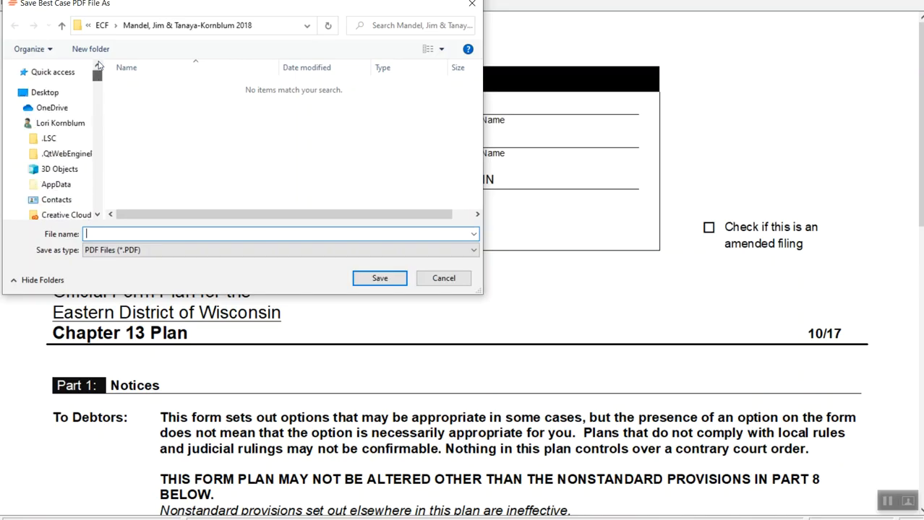
{"action": "left_click", "coordinate": [52, 94]}
{"action": "left_click", "coordinate": [177, 233]}
{"action": "type", "text": "mANDEL"}
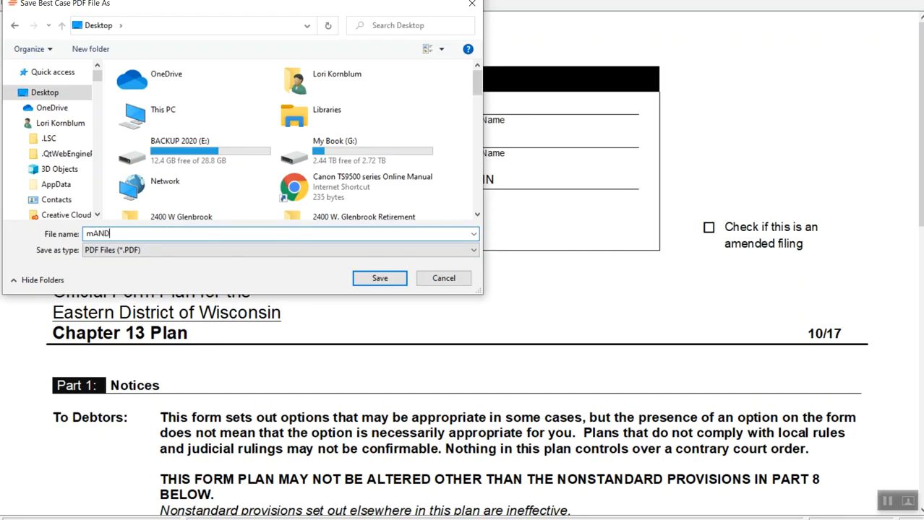
{"action": "left_click", "coordinate": [377, 280]}
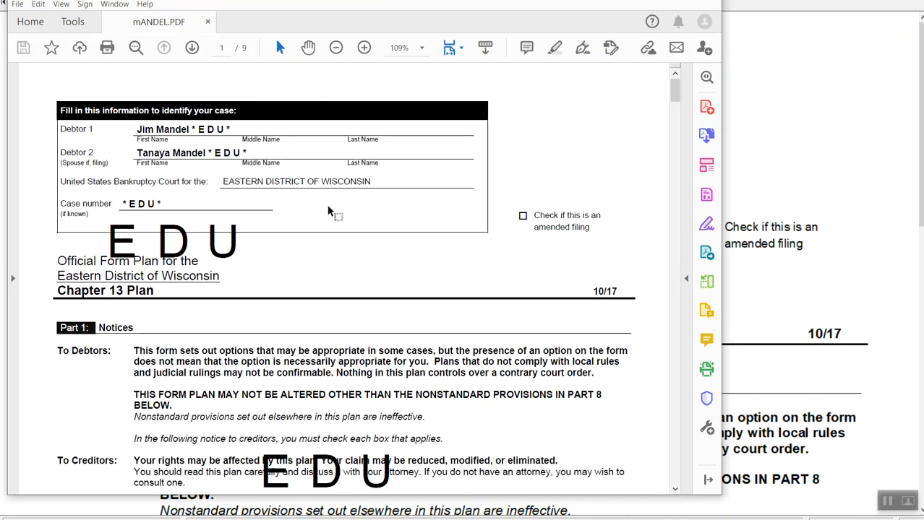
Examine the notices, included provisions and plan payment terms in Parts 1 and 2 of the saved PDF in Adobe Acrobat, dismissing the feedback survey.
{"action": "scroll", "coordinate": [347, 210], "scroll_direction": "down", "scroll_amount": 3}
{"action": "scroll", "coordinate": [331, 239], "scroll_direction": "down", "scroll_amount": 7}
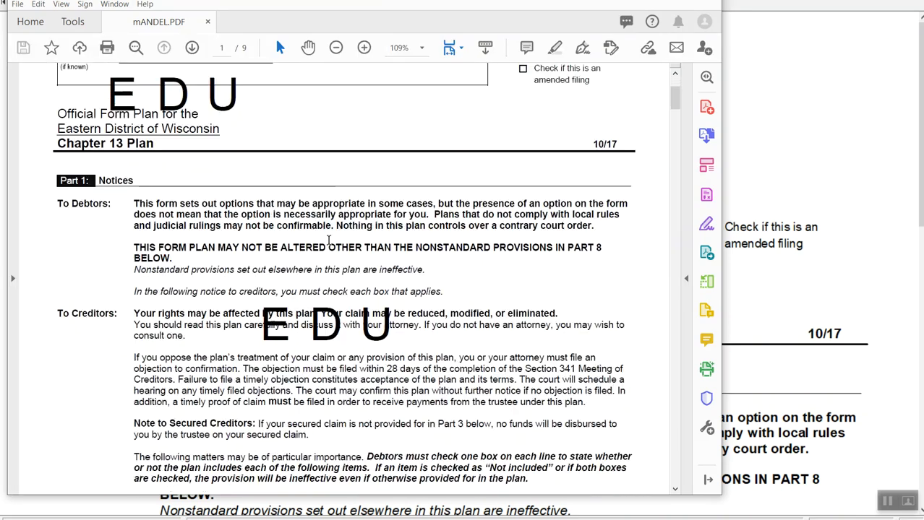
{"action": "scroll", "coordinate": [333, 239], "scroll_direction": "down", "scroll_amount": 2}
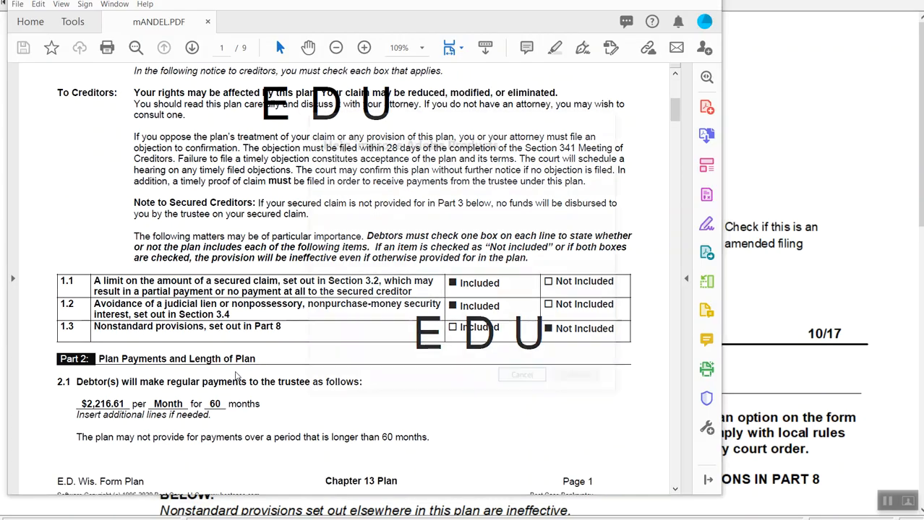
{"action": "left_click", "coordinate": [525, 380]}
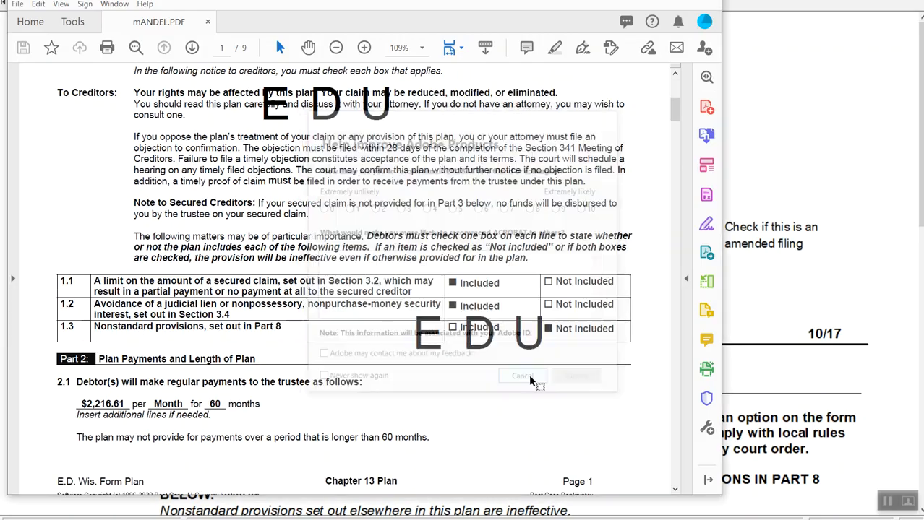
{"action": "scroll", "coordinate": [130, 326], "scroll_direction": "down", "scroll_amount": 2}
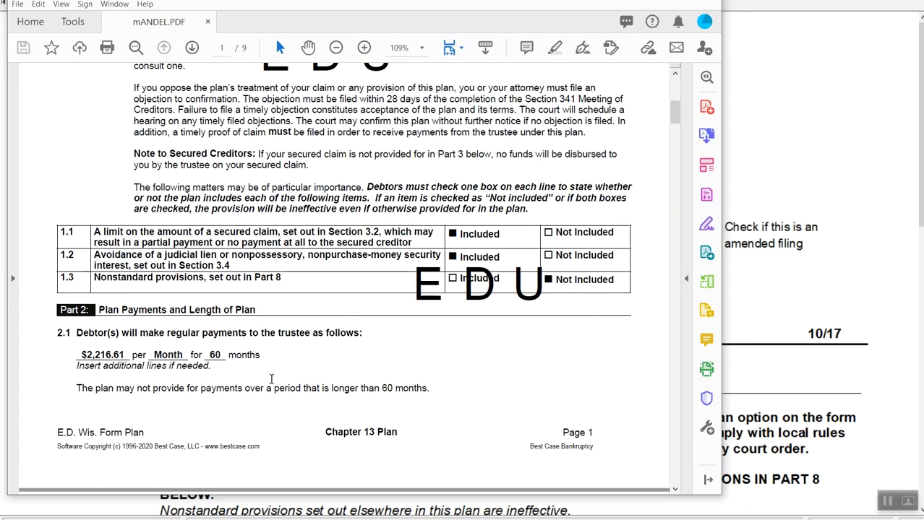
{"action": "scroll", "coordinate": [279, 376], "scroll_direction": "down", "scroll_amount": 8}
{"action": "scroll", "coordinate": [281, 374], "scroll_direction": "down", "scroll_amount": 9}
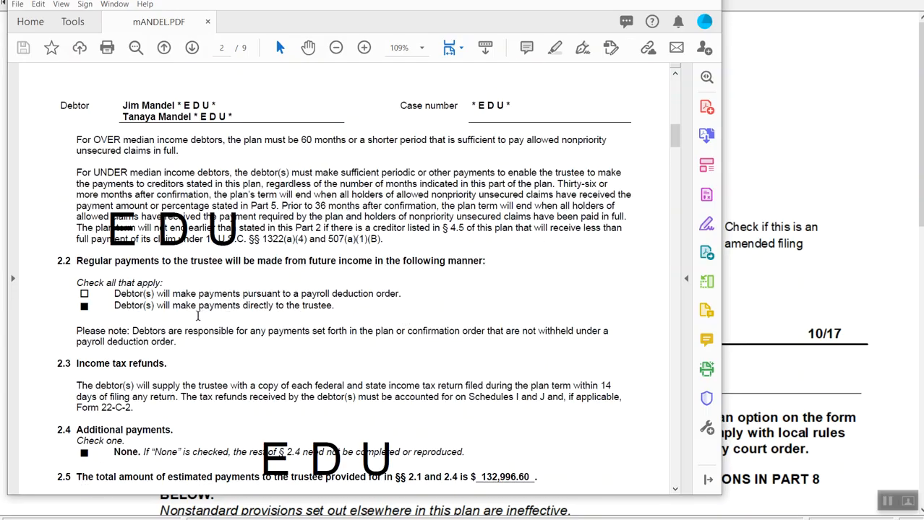
Examine the treatment of secured claims in Part 3, including the mortgage arrearage, the undersecured claims and the lien avoidance calculations.
{"action": "scroll", "coordinate": [271, 314], "scroll_direction": "down", "scroll_amount": 8}
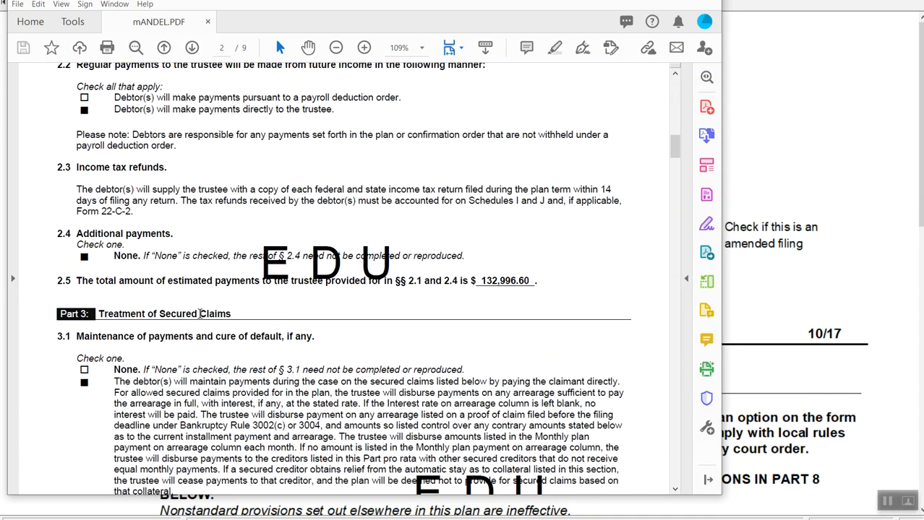
{"action": "scroll", "coordinate": [212, 320], "scroll_direction": "down", "scroll_amount": 6}
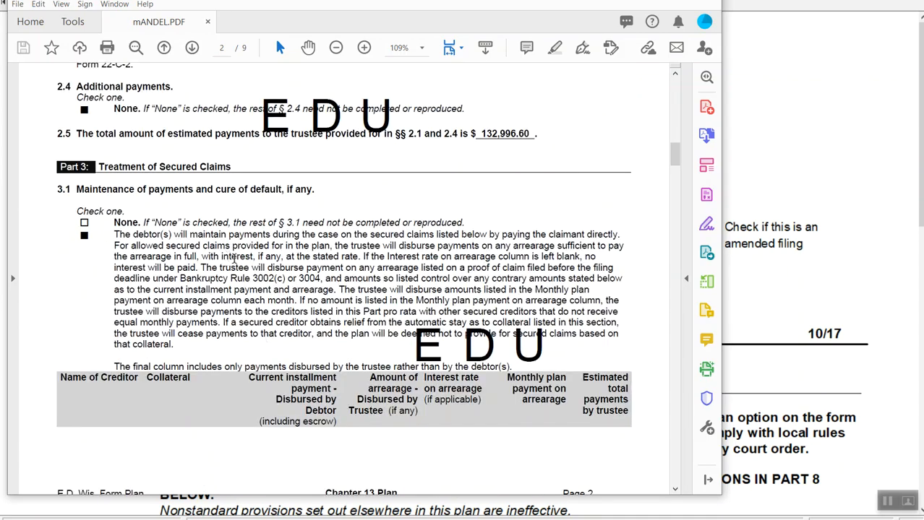
{"action": "scroll", "coordinate": [233, 259], "scroll_direction": "down", "scroll_amount": 5}
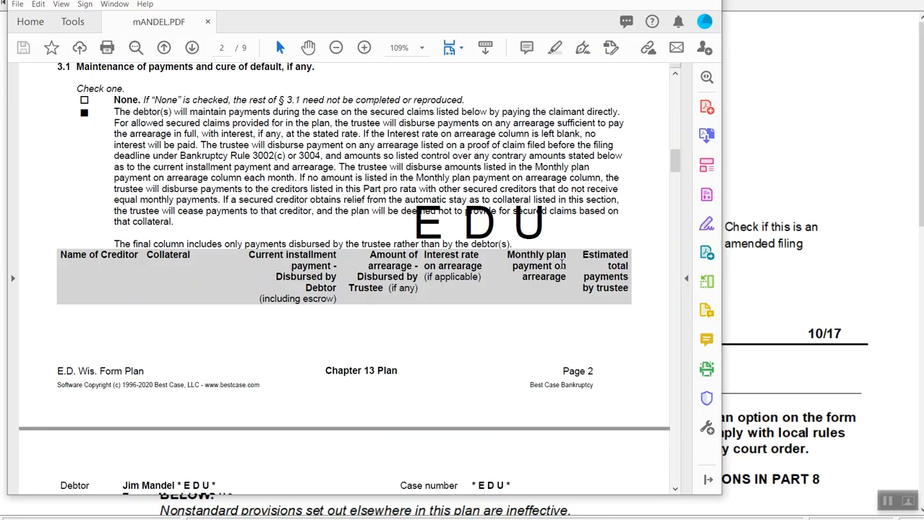
{"action": "scroll", "coordinate": [356, 289], "scroll_direction": "down", "scroll_amount": 10}
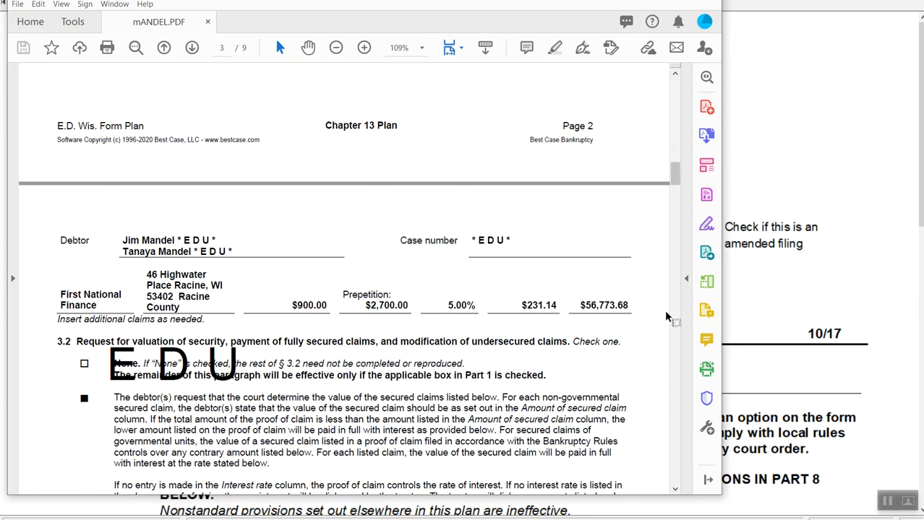
{"action": "scroll", "coordinate": [548, 337], "scroll_direction": "down", "scroll_amount": 5}
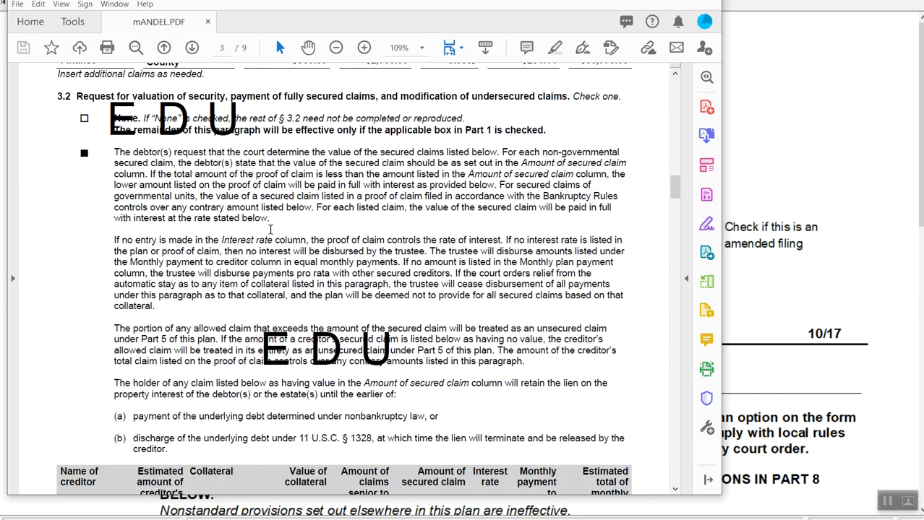
{"action": "scroll", "coordinate": [347, 197], "scroll_direction": "down", "scroll_amount": 6}
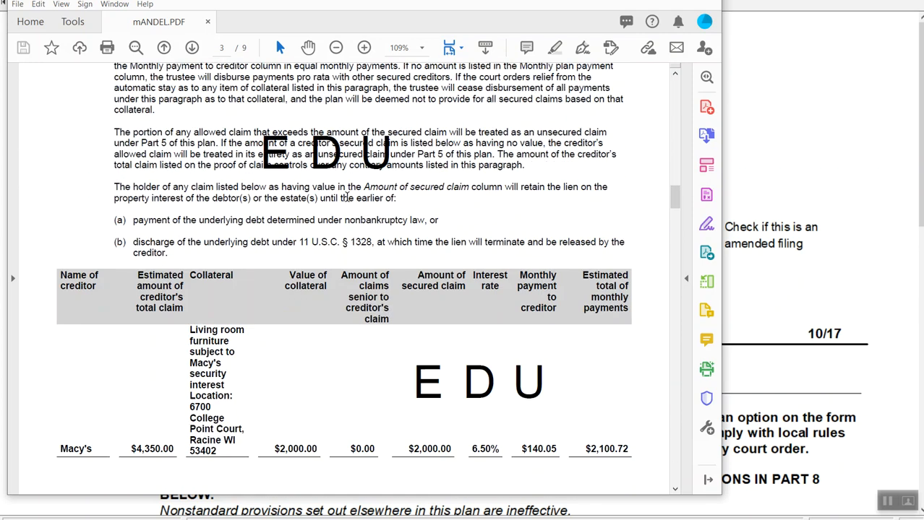
{"action": "scroll", "coordinate": [347, 197], "scroll_direction": "down", "scroll_amount": 2}
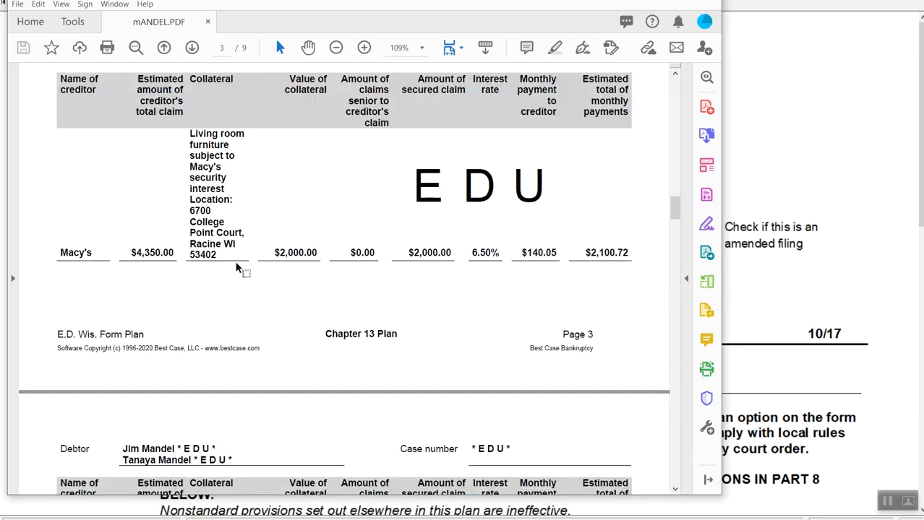
{"action": "scroll", "coordinate": [553, 282], "scroll_direction": "down", "scroll_amount": 7}
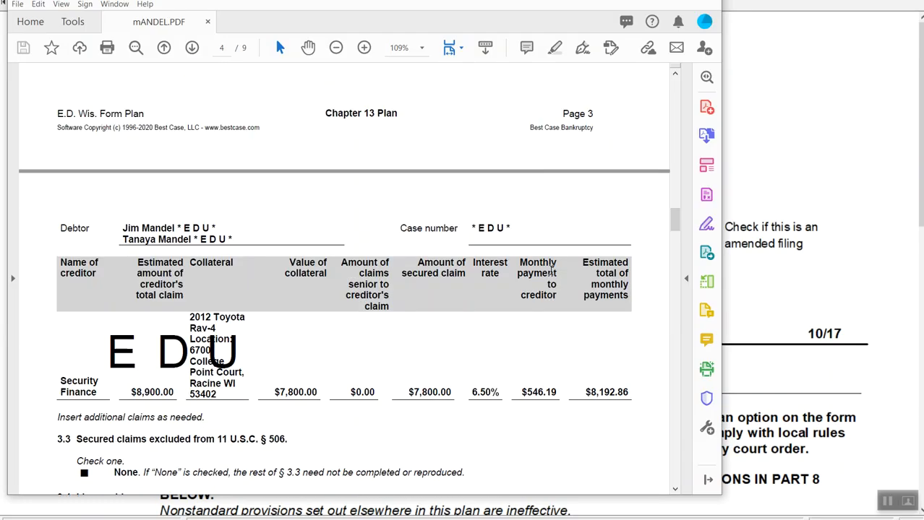
{"action": "scroll", "coordinate": [554, 276], "scroll_direction": "down", "scroll_amount": 5}
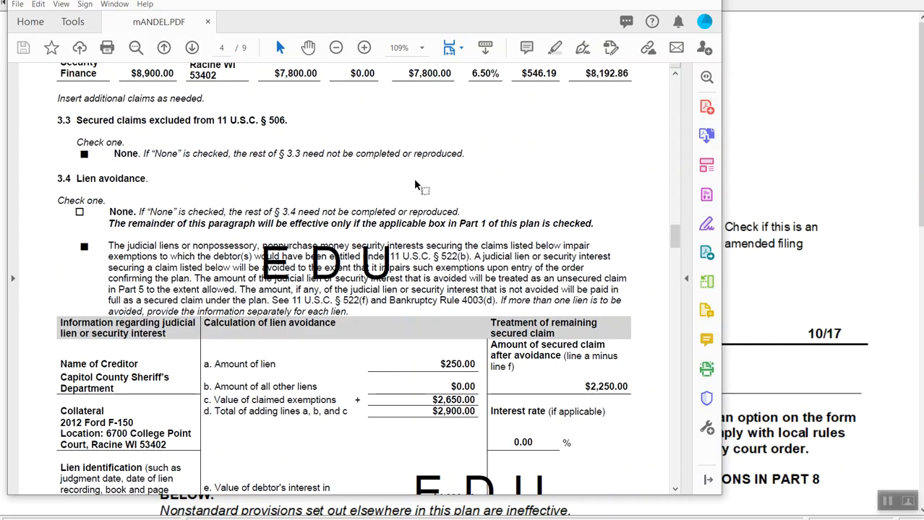
{"action": "scroll", "coordinate": [417, 217], "scroll_direction": "down", "scroll_amount": 3}
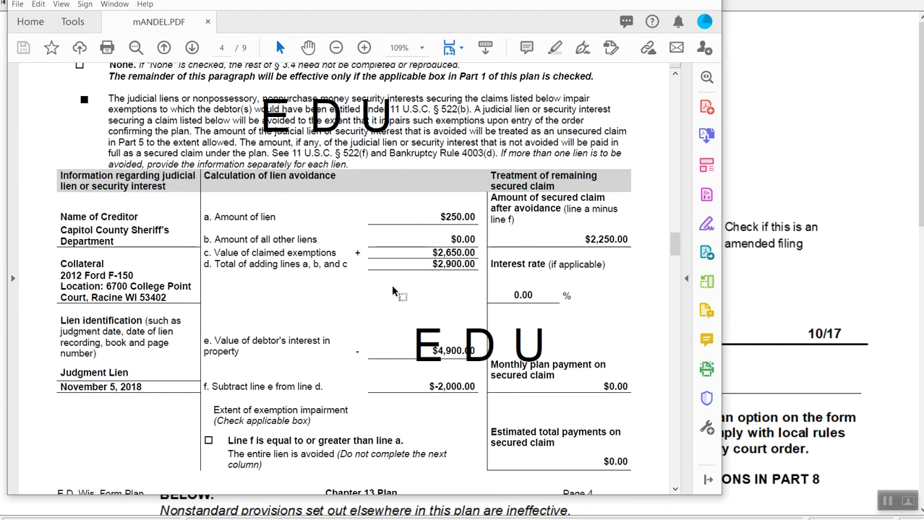
{"action": "scroll", "coordinate": [399, 289], "scroll_direction": "down", "scroll_amount": 5}
{"action": "scroll", "coordinate": [394, 280], "scroll_direction": "down", "scroll_amount": 9}
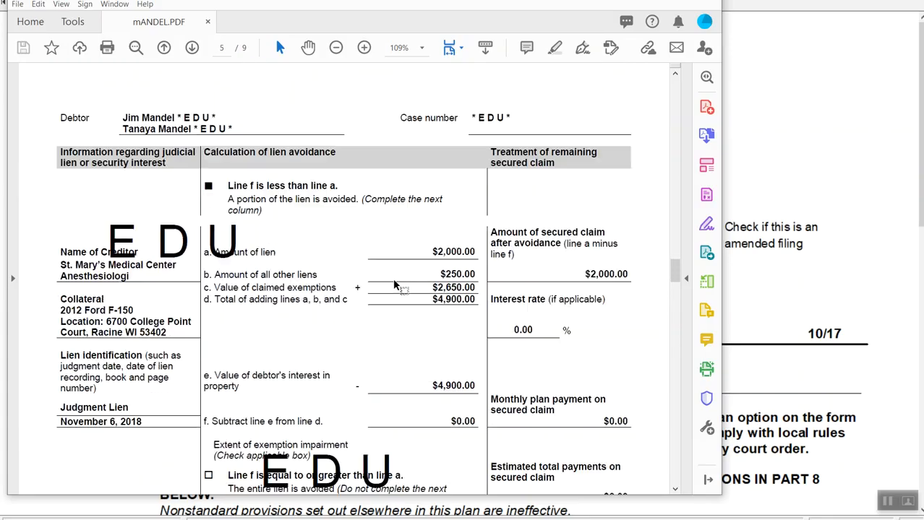
Examine the trustee's and attorney's fees in Part 4 and the treatment of nonpriority unsecured claims in Part 5.
{"action": "scroll", "coordinate": [136, 284], "scroll_direction": "down", "scroll_amount": 11}
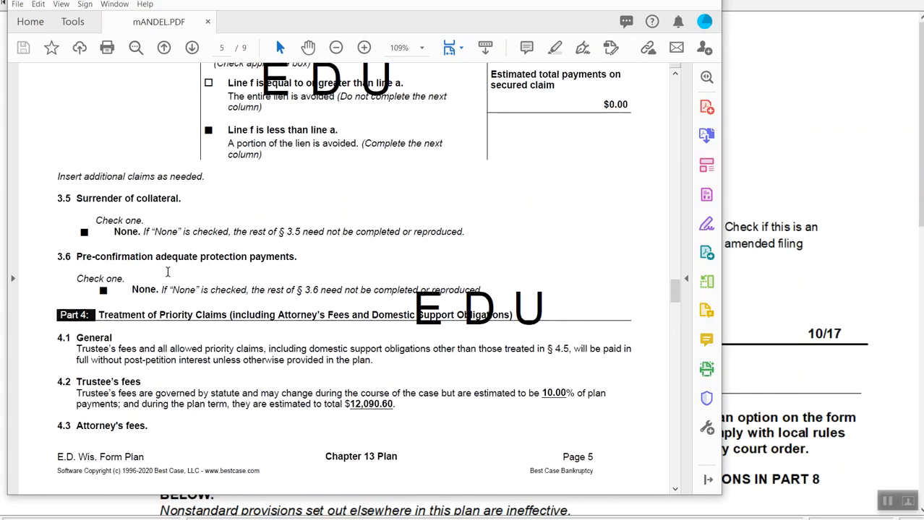
{"action": "scroll", "coordinate": [174, 276], "scroll_direction": "down", "scroll_amount": 1}
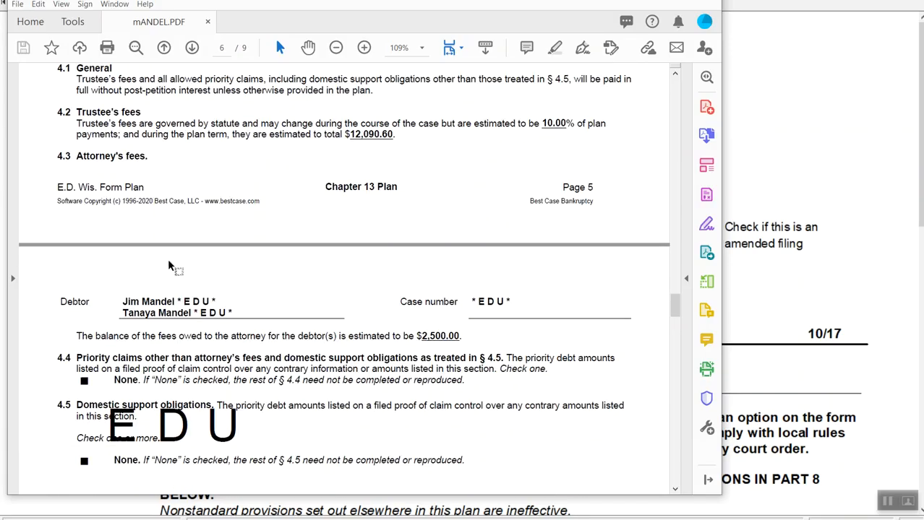
{"action": "scroll", "coordinate": [172, 267], "scroll_direction": "up", "scroll_amount": 2}
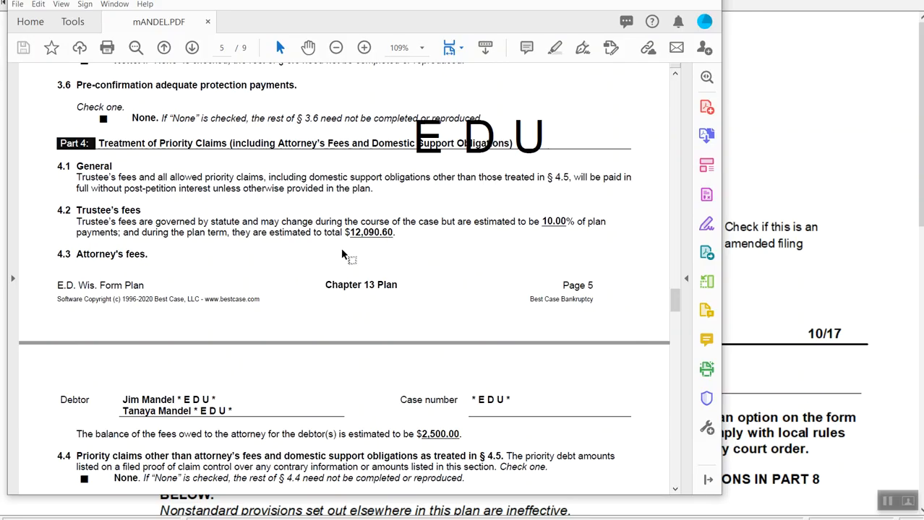
{"action": "scroll", "coordinate": [344, 255], "scroll_direction": "down", "scroll_amount": 2}
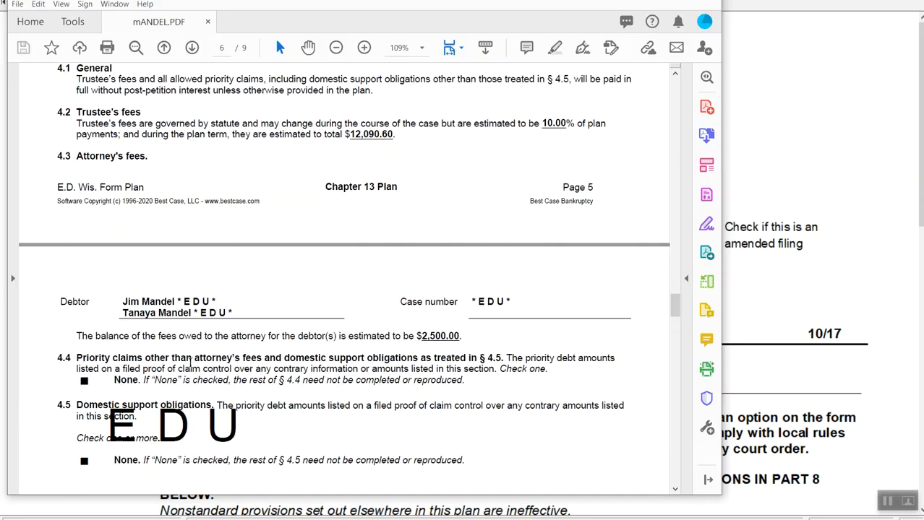
{"action": "scroll", "coordinate": [332, 374], "scroll_direction": "down", "scroll_amount": 2}
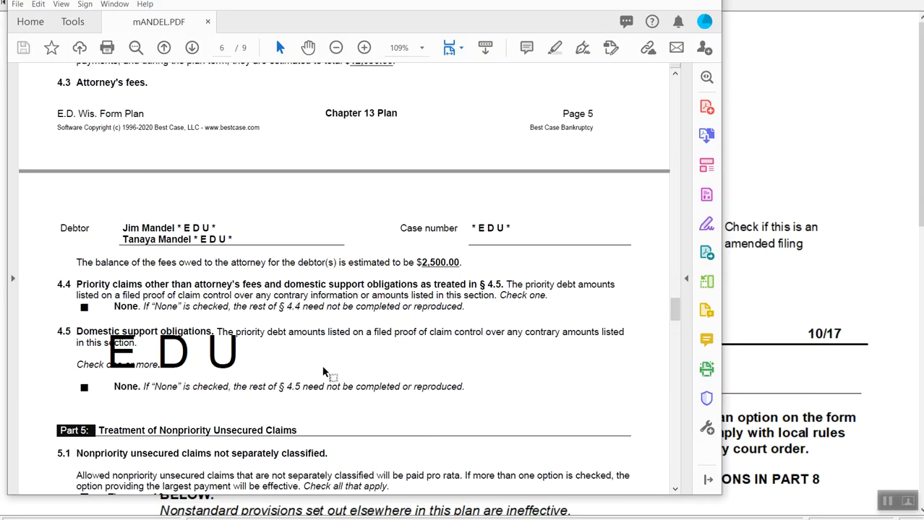
{"action": "scroll", "coordinate": [374, 321], "scroll_direction": "down", "scroll_amount": 5}
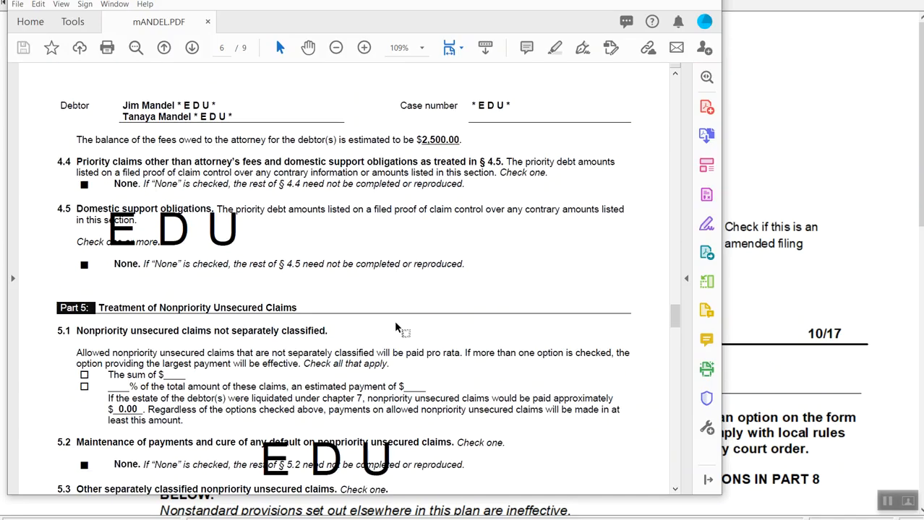
{"action": "scroll", "coordinate": [349, 284], "scroll_direction": "down", "scroll_amount": 2}
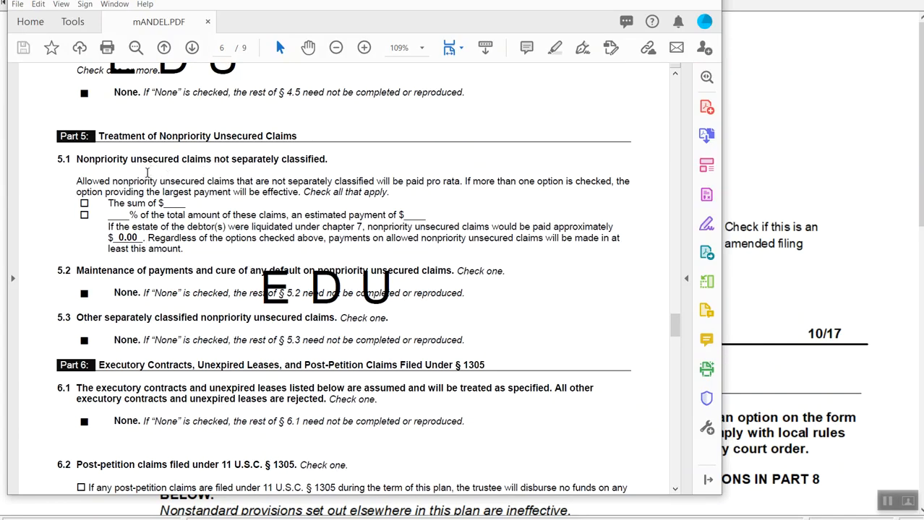
Examine Parts 6 through 9, covering executory contracts, vesting of property, order of distribution, nonstandard provisions and signatures.
{"action": "scroll", "coordinate": [262, 282], "scroll_direction": "down", "scroll_amount": 2}
{"action": "scroll", "coordinate": [264, 279], "scroll_direction": "down", "scroll_amount": 5}
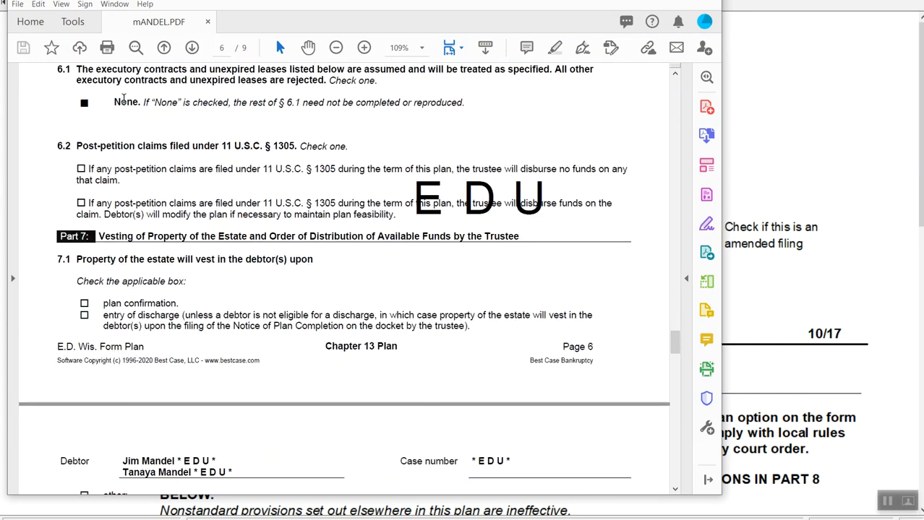
{"action": "scroll", "coordinate": [327, 260], "scroll_direction": "down", "scroll_amount": 5}
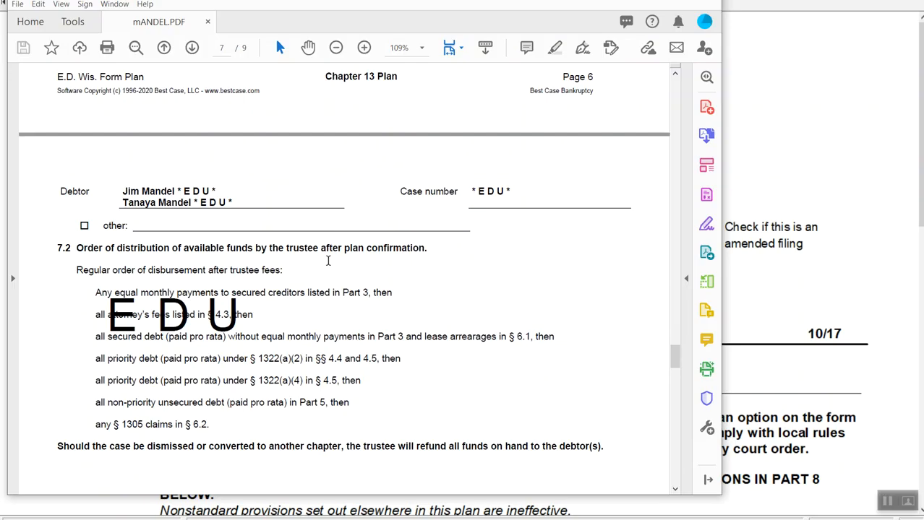
{"action": "scroll", "coordinate": [283, 276], "scroll_direction": "down", "scroll_amount": 6}
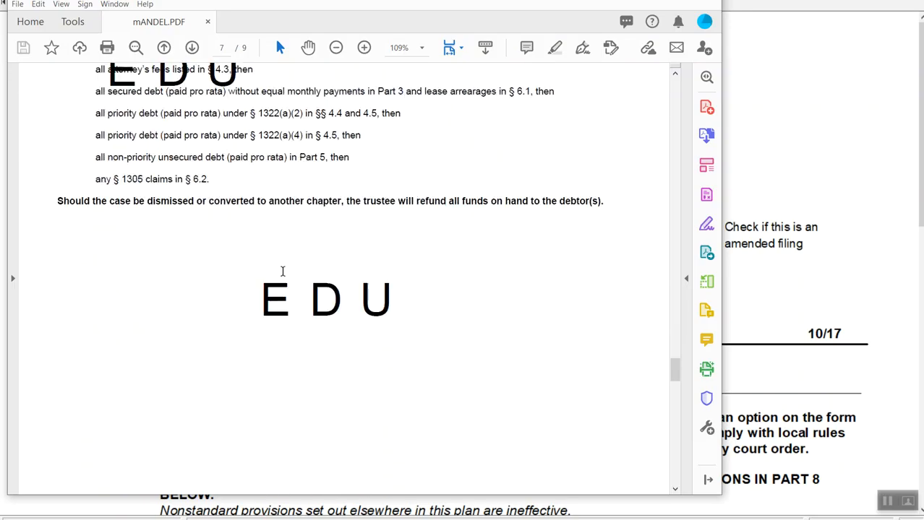
{"action": "scroll", "coordinate": [282, 277], "scroll_direction": "down", "scroll_amount": 2}
{"action": "scroll", "coordinate": [282, 277], "scroll_direction": "down", "scroll_amount": 6}
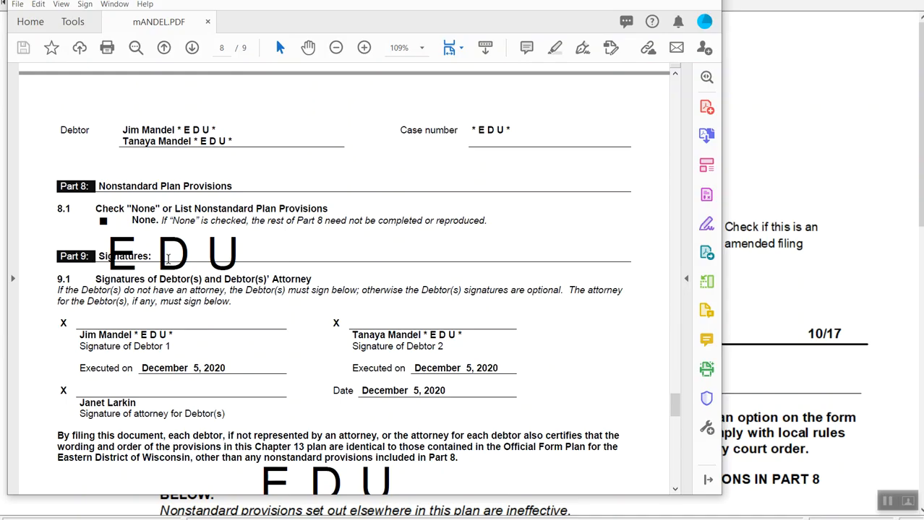
Examine the exhibit of total estimated trustee payments on the PDF's last page, through to the end of the document.
{"action": "scroll", "coordinate": [253, 282], "scroll_direction": "down", "scroll_amount": 5}
{"action": "scroll", "coordinate": [254, 281], "scroll_direction": "down", "scroll_amount": 10}
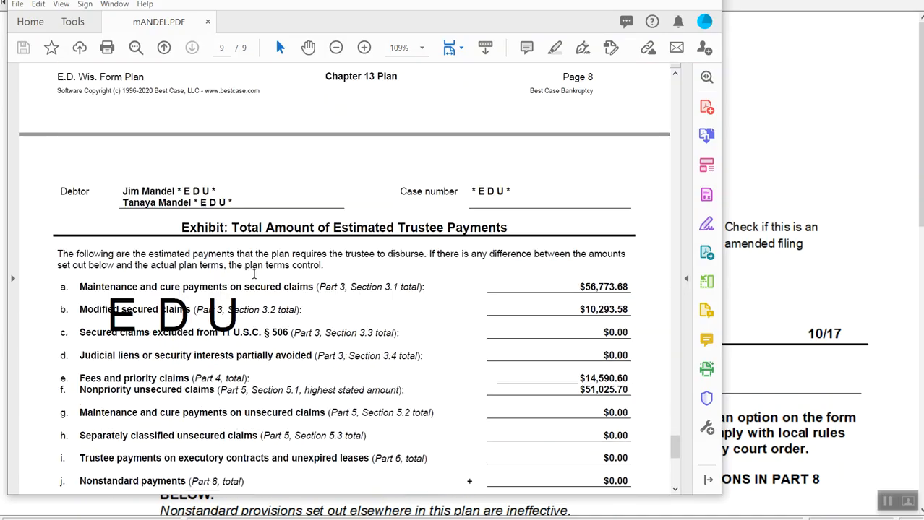
{"action": "scroll", "coordinate": [254, 273], "scroll_direction": "down", "scroll_amount": 2}
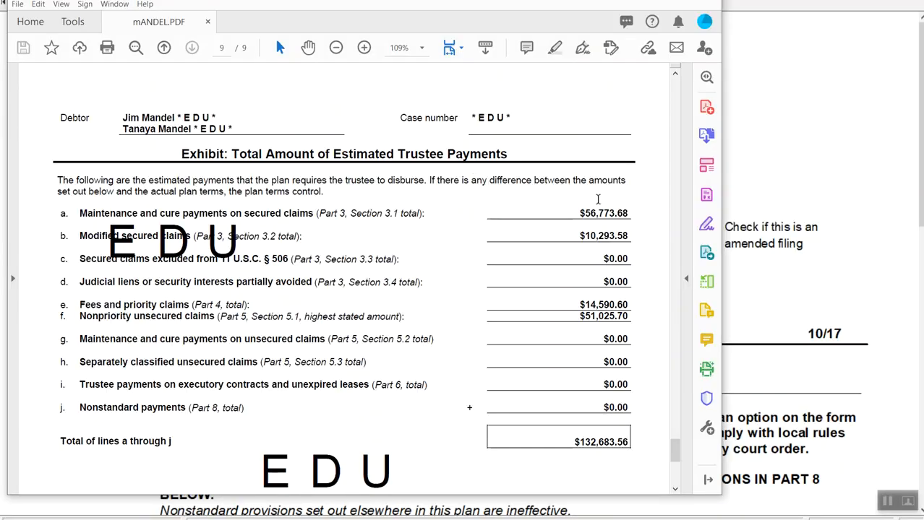
{"action": "scroll", "coordinate": [561, 262], "scroll_direction": "down", "scroll_amount": 1}
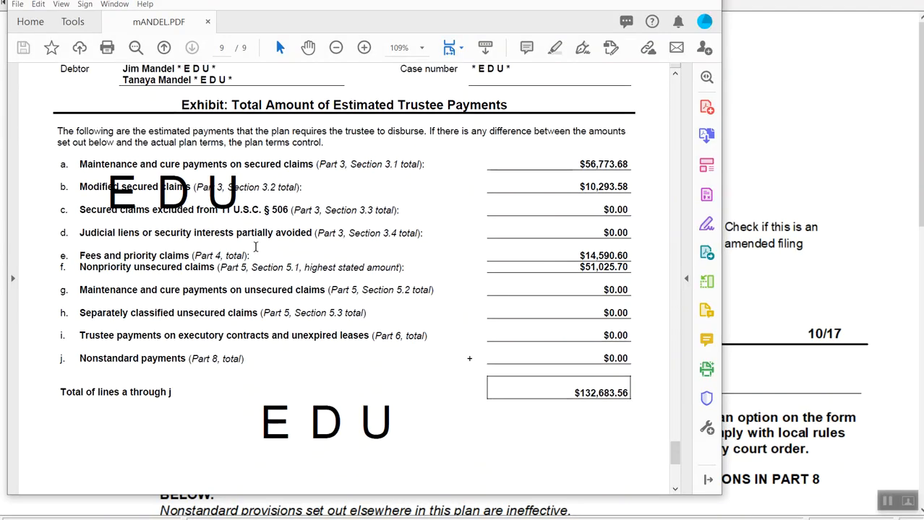
{"action": "scroll", "coordinate": [628, 265], "scroll_direction": "down", "scroll_amount": 1}
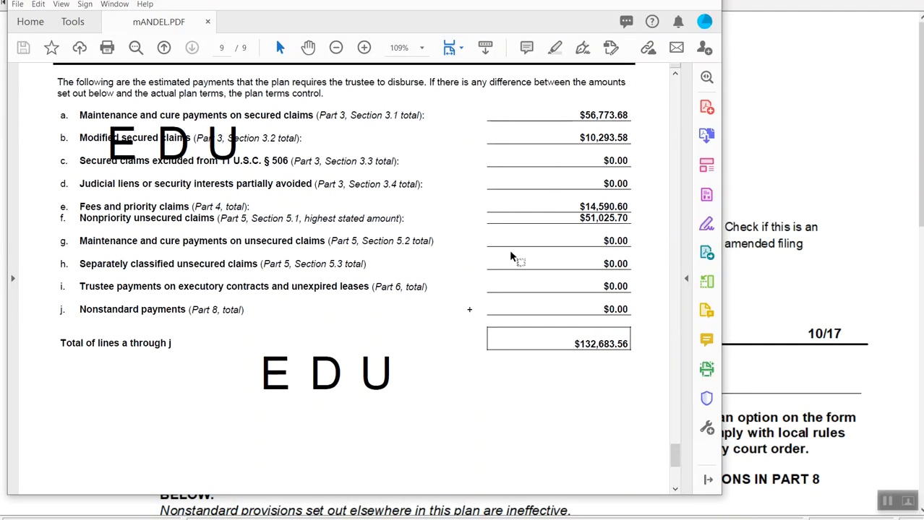
{"action": "scroll", "coordinate": [642, 231], "scroll_direction": "down", "scroll_amount": 6}
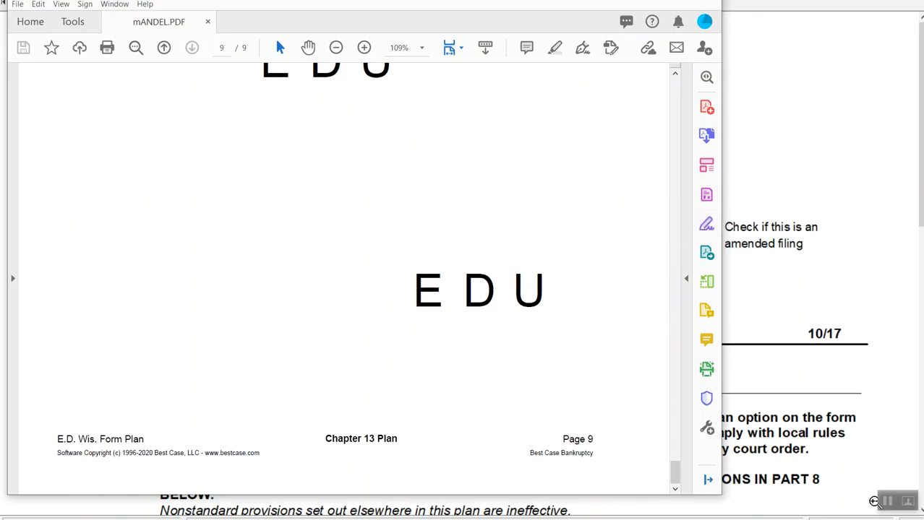
{"action": "left_click", "coordinate": [885, 501]}
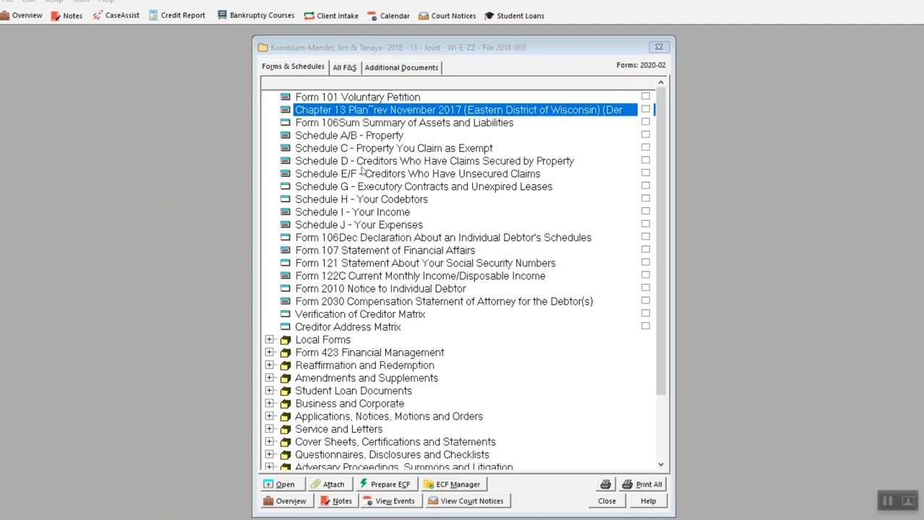
In Best Case Bankruptcy, open the Eastern District of Wisconsin Chapter 13 Plan and start editing the Payment 1 amount.
{"action": "left_click", "coordinate": [365, 112]}
{"action": "double_click", "coordinate": [374, 110]}
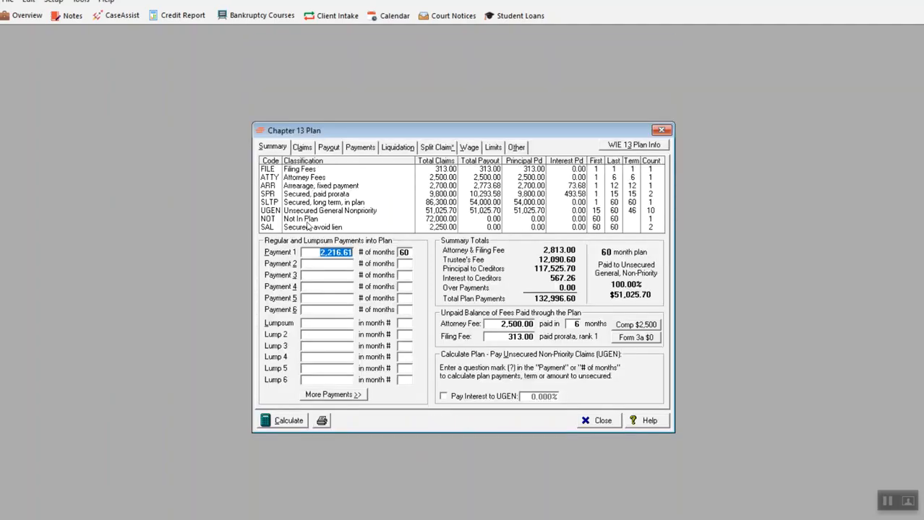
{"action": "left_click", "coordinate": [316, 253]}
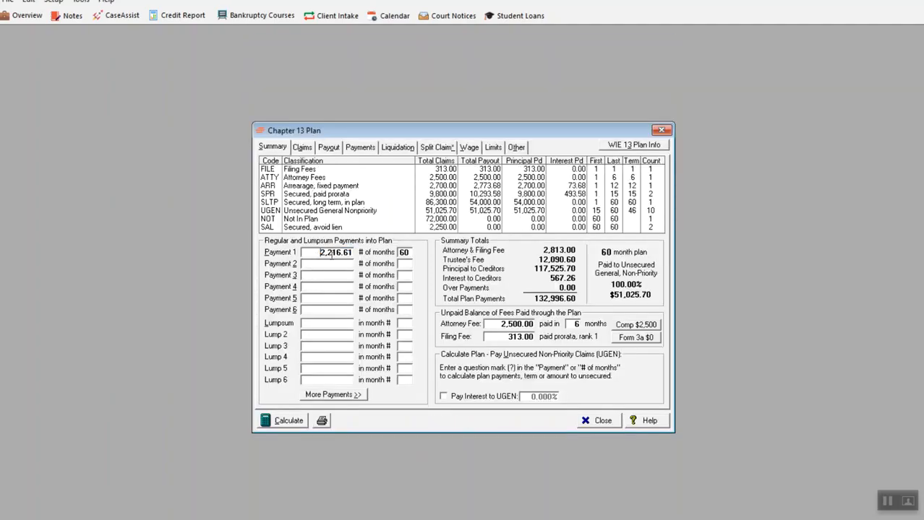